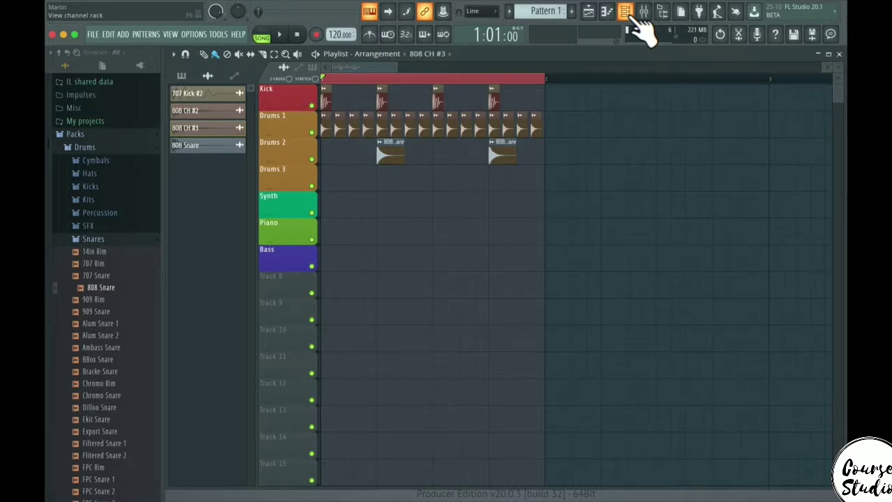
Add an FPC drum machine as a new channel in the channel rack.
left_click(631, 16)
left_click(508, 225)
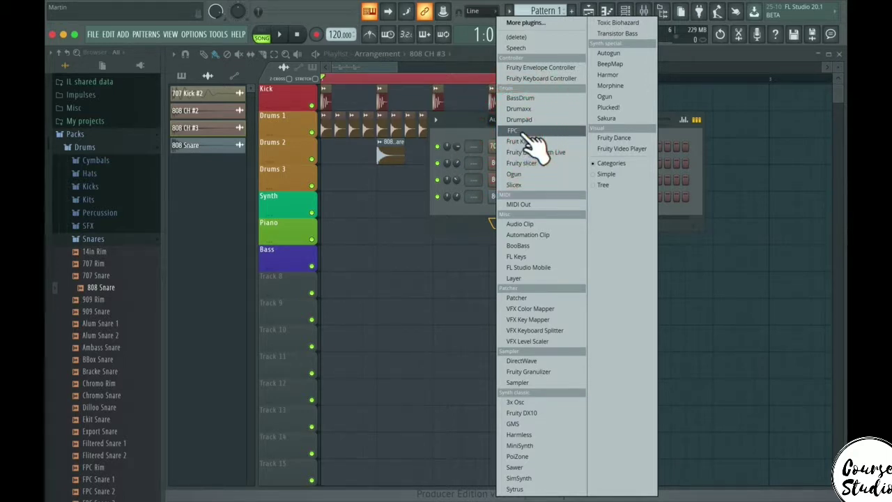
left_click(535, 143)
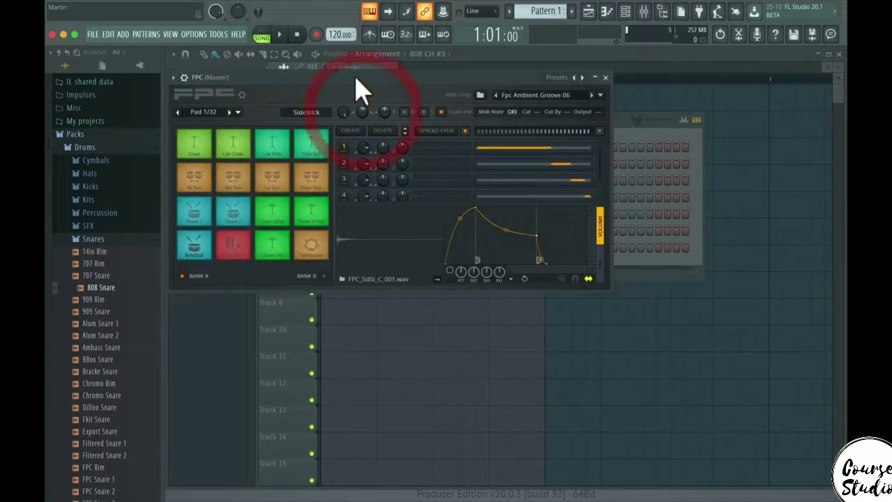
left_click_drag(354, 77, 381, 112)
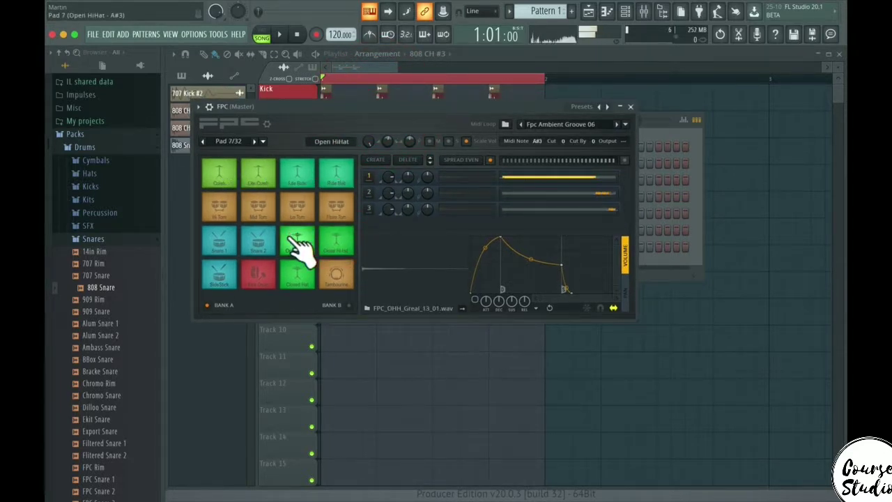
Audition several of the FPC's drum pads, such as the toms and Ride Bell.
left_click(244, 233)
left_click(298, 203)
left_click(338, 174)
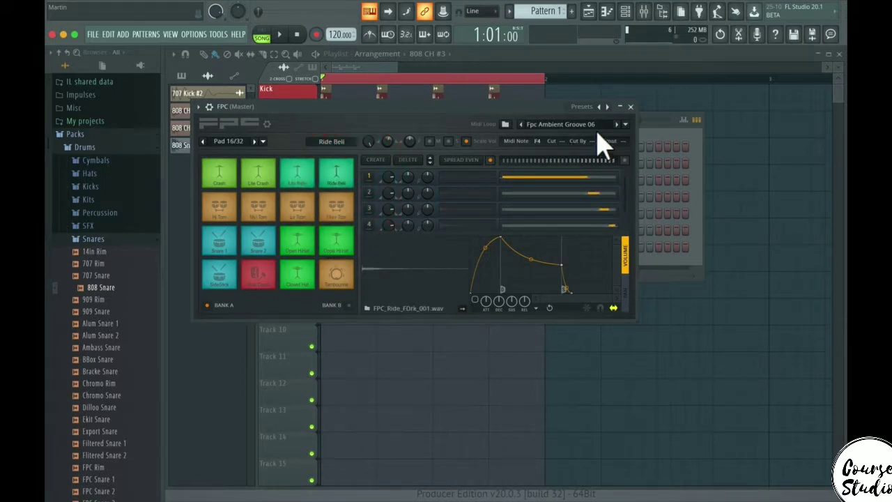
Move the FPC and channel rack windows apart and open the FPC channel's piano roll.
left_click_drag(453, 106, 608, 219)
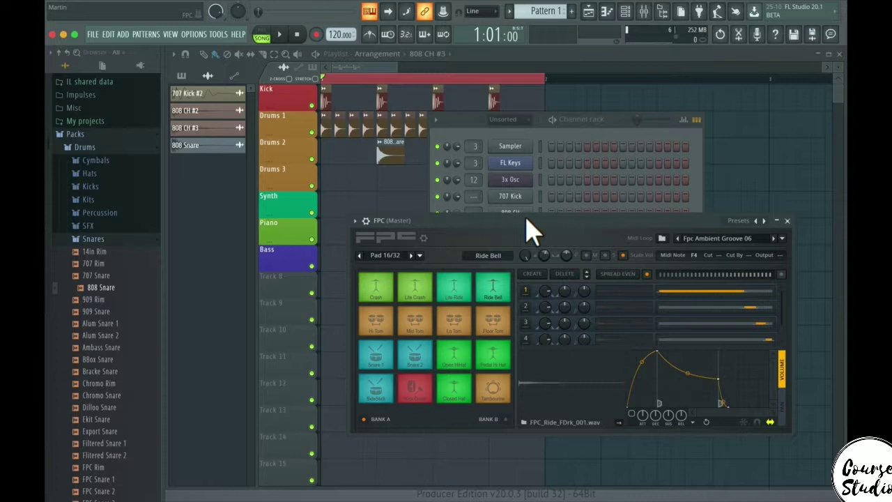
left_click_drag(531, 226, 593, 239)
left_click(592, 128)
left_click_drag(592, 126, 540, 105)
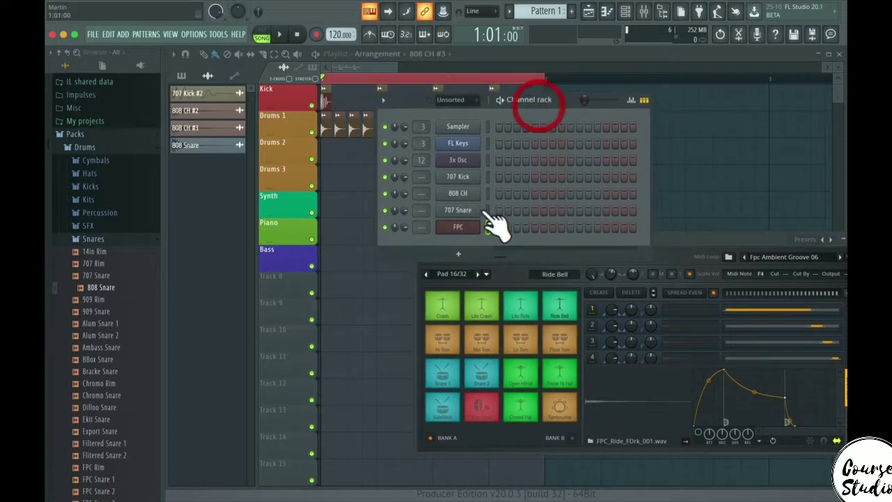
right_click(469, 229)
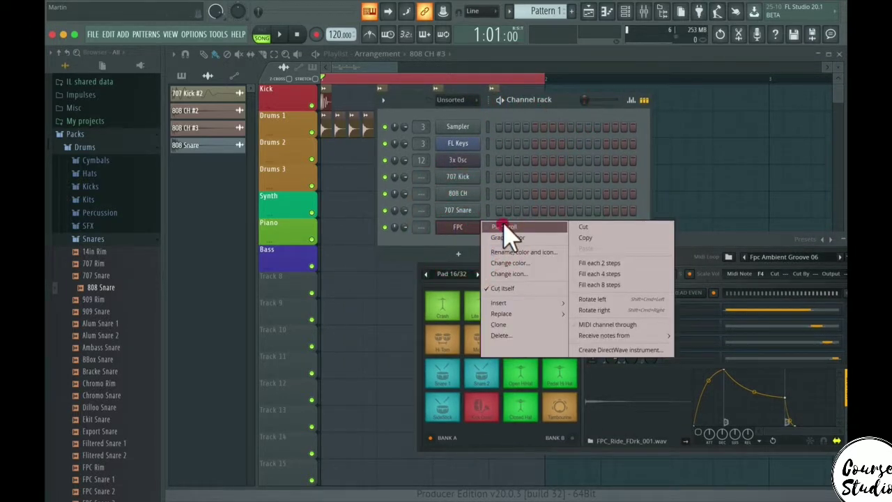
left_click(504, 228)
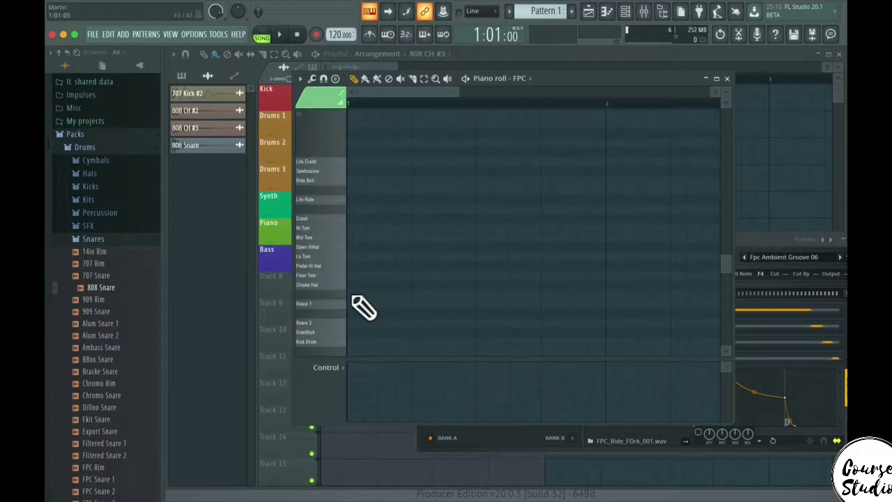
scroll(363, 307, "down", 4)
left_click(350, 249)
left_click(352, 248)
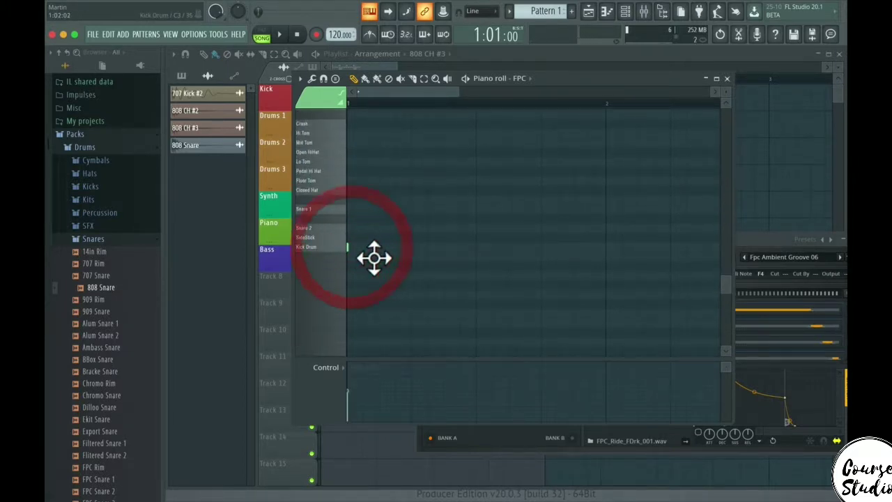
right_click(346, 250)
Add a Kick Drum note at the start of bar 1 and switch playback to pattern mode.
scroll(362, 181, "up", 1)
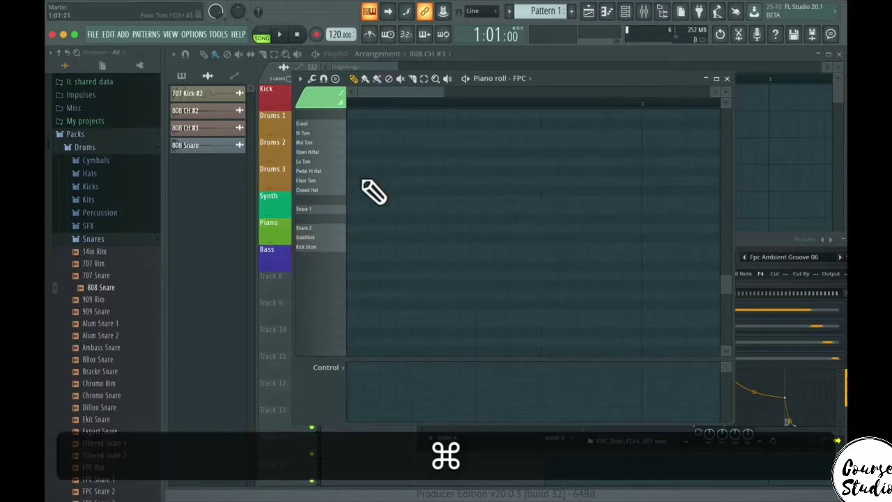
left_click_drag(369, 94, 302, 93)
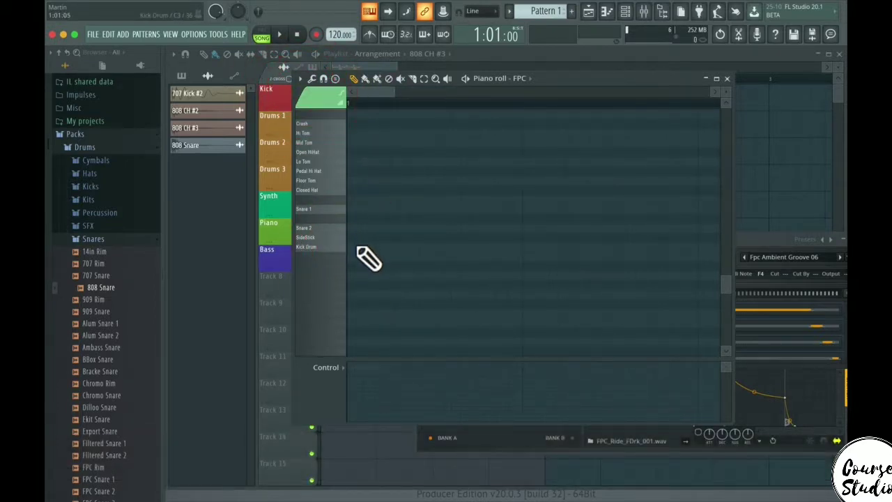
left_click(354, 247)
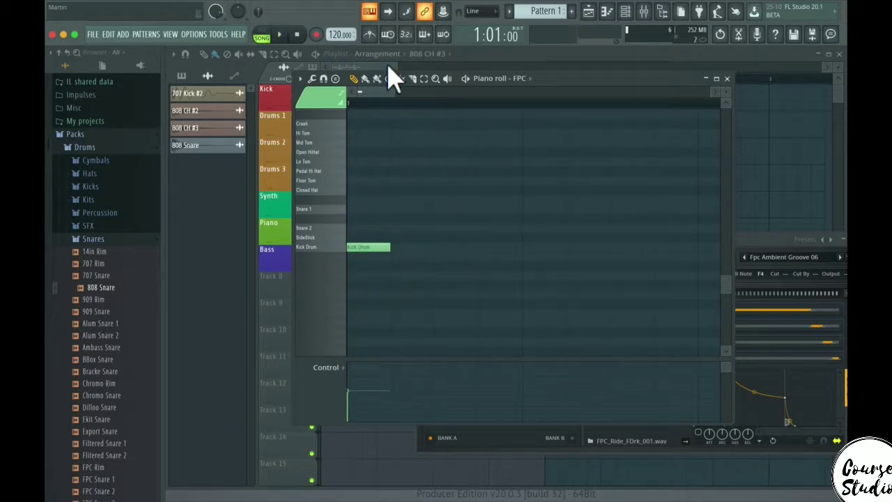
left_click(261, 36)
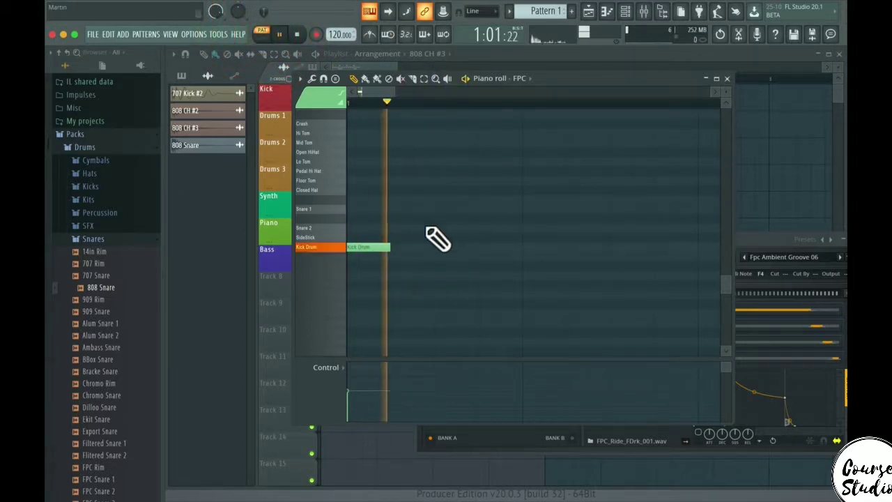
Add Kick Drum notes on beats 2, 3 and 4, and Snare 1 notes on beats 2 and 4 with the pattern playing.
left_click(522, 245)
scroll(557, 216, "down", 3)
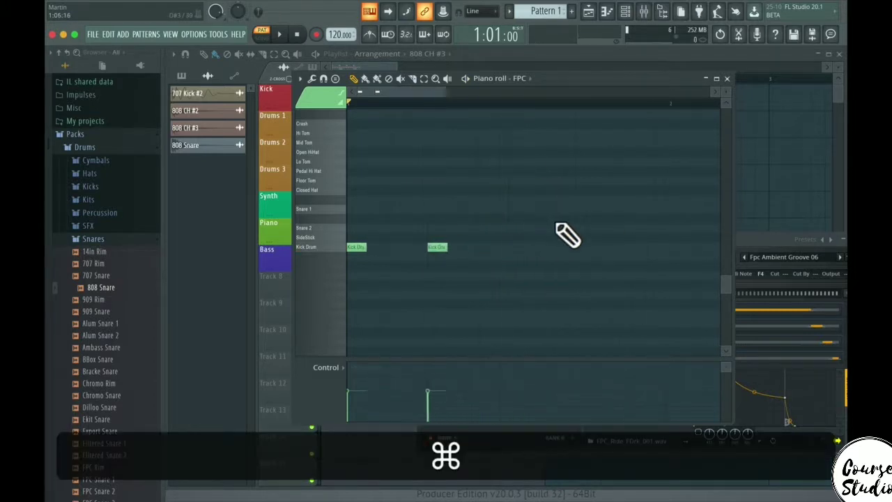
left_click(500, 248)
left_click(573, 248)
key("space")
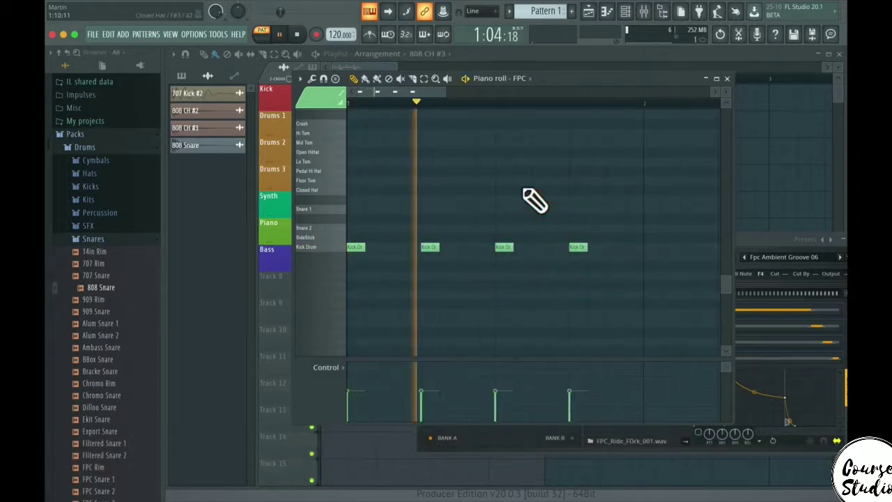
left_click(429, 209)
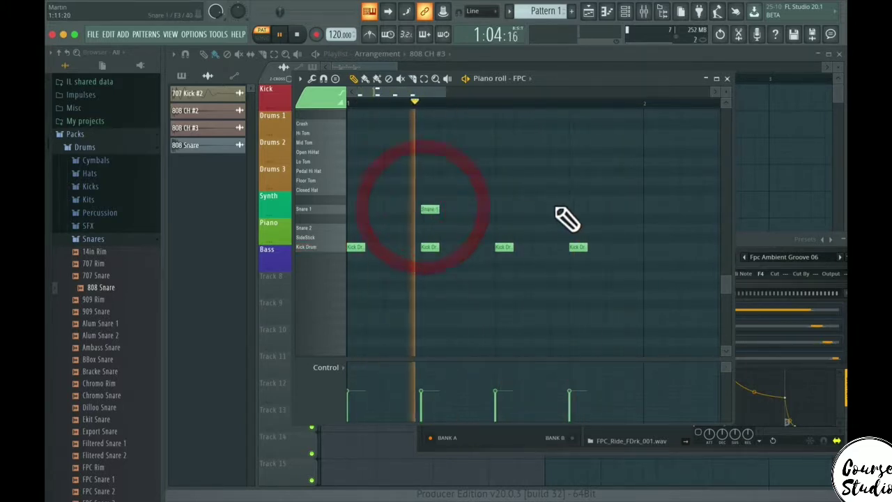
left_click(578, 209)
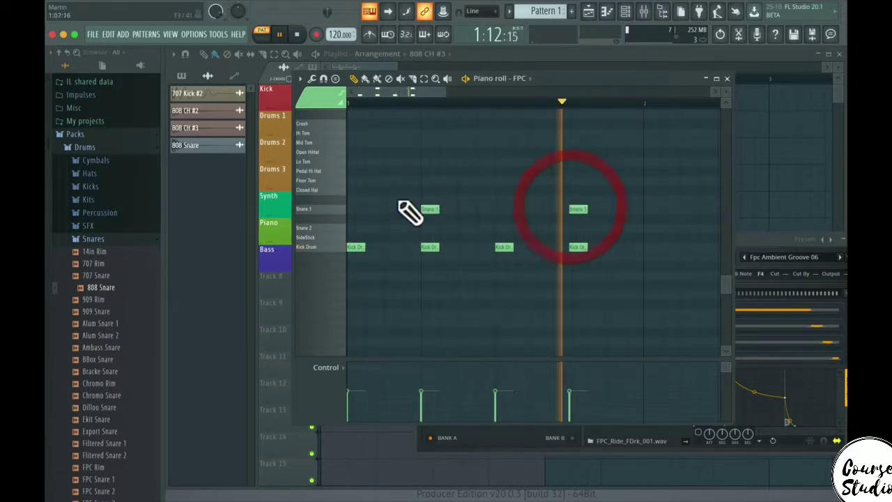
Add eight evenly spaced Closed Hat notes across bar 1, one on every second step starting at step 1.
left_click(355, 190)
left_click(410, 190)
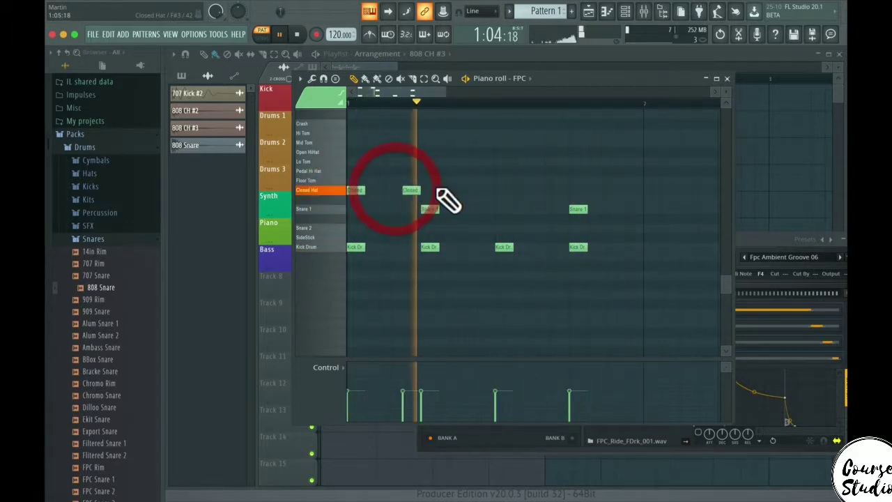
left_click_drag(411, 191, 393, 191)
left_click(441, 190)
right_click(445, 189)
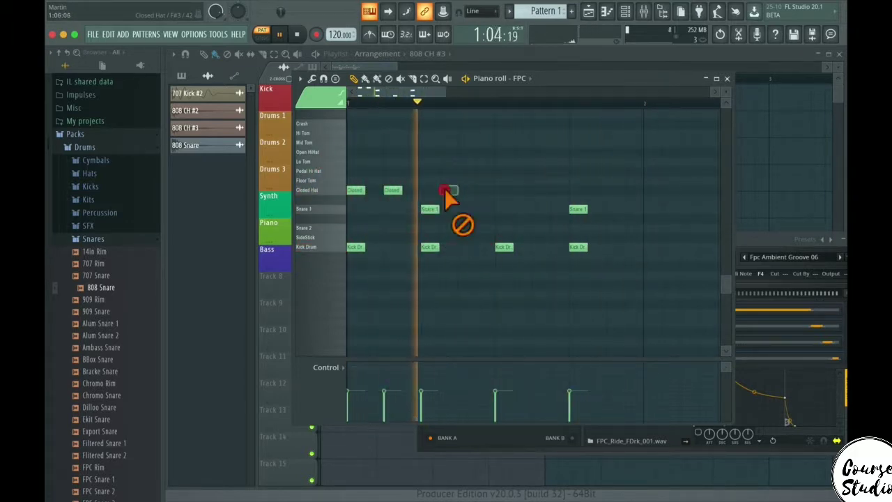
left_click(450, 190)
left_click(468, 190)
left_click(499, 190)
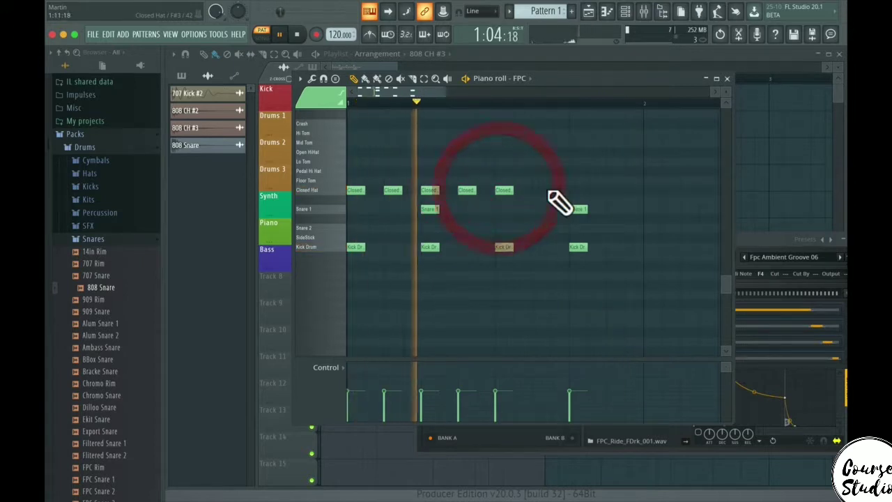
left_click(541, 191)
left_click(579, 191)
left_click(621, 191)
right_click(628, 191)
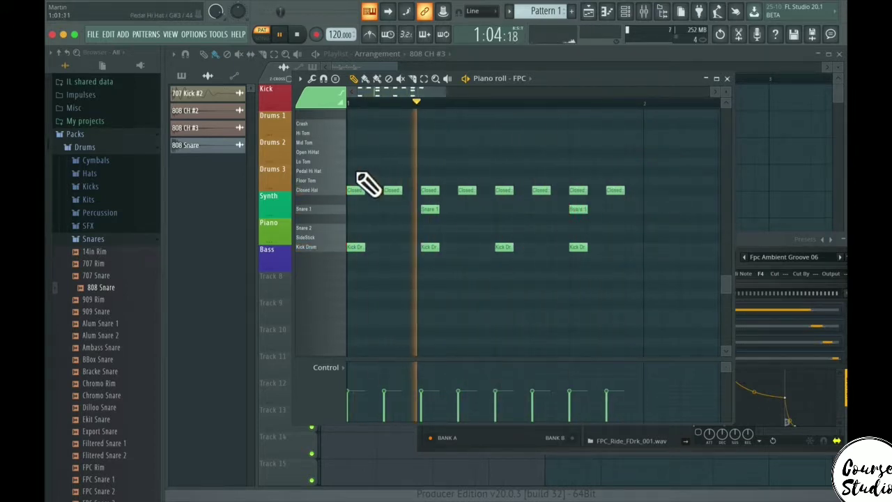
Add Pedal Hi Hat notes in bar 1 on steps 1, 4, 7, 10, 13 and 15.
left_click(355, 170)
left_click(404, 171)
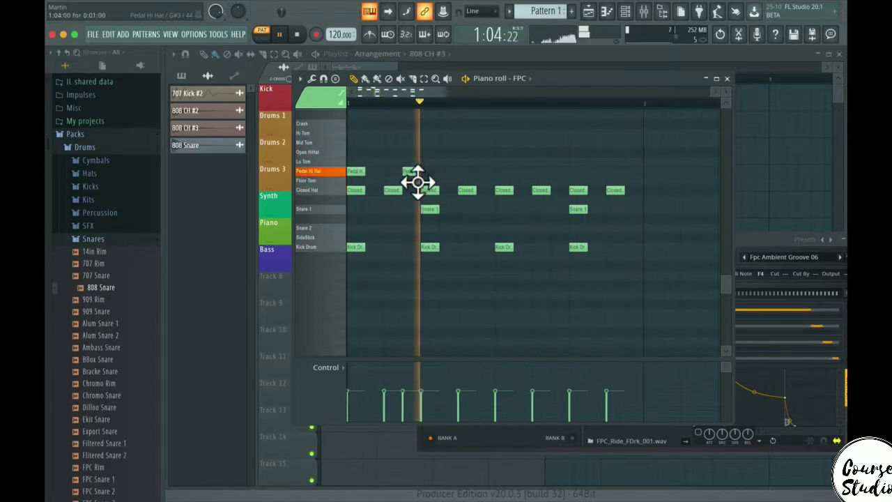
left_click(467, 171)
left_click(502, 171)
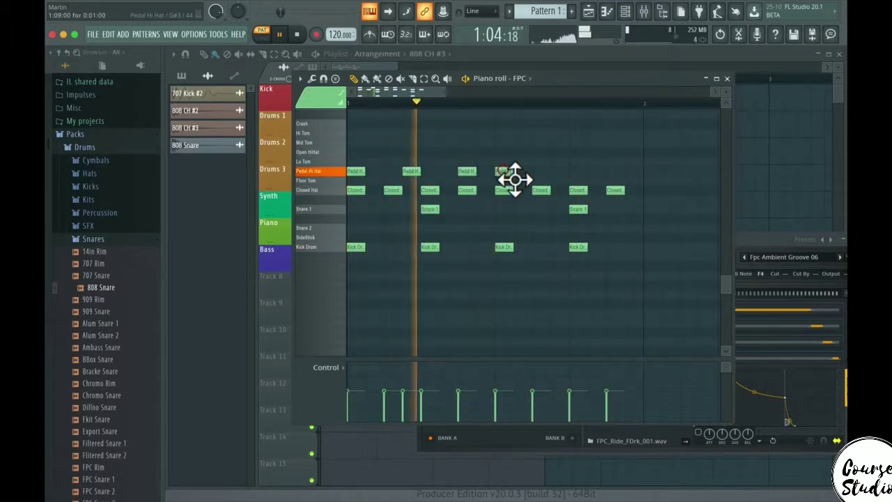
right_click(509, 172)
left_click(517, 171)
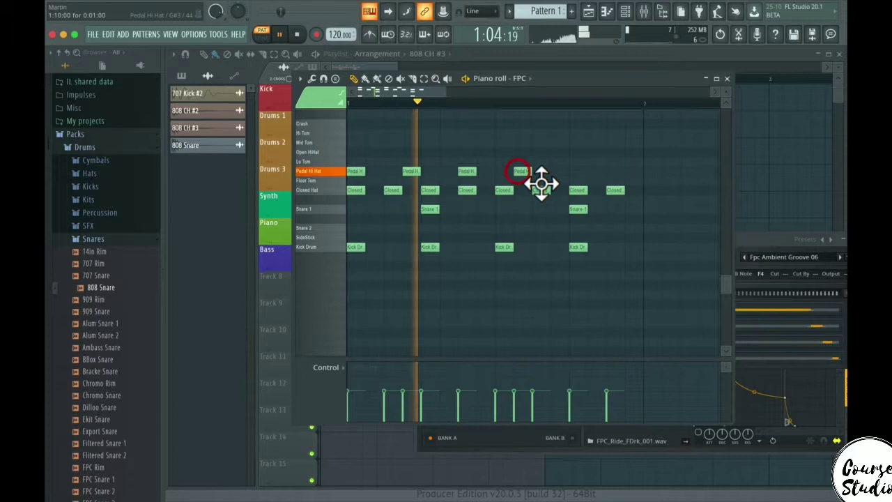
left_click(573, 171)
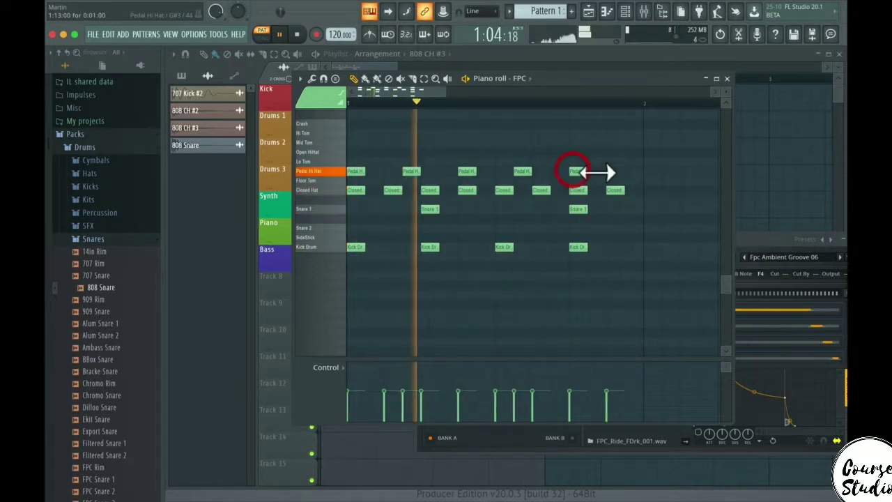
left_click(614, 172)
right_click(619, 174)
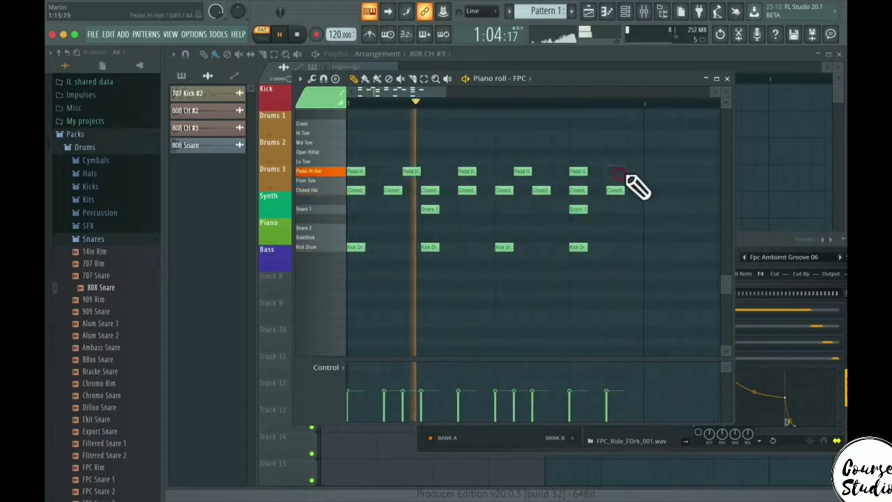
left_click(629, 171)
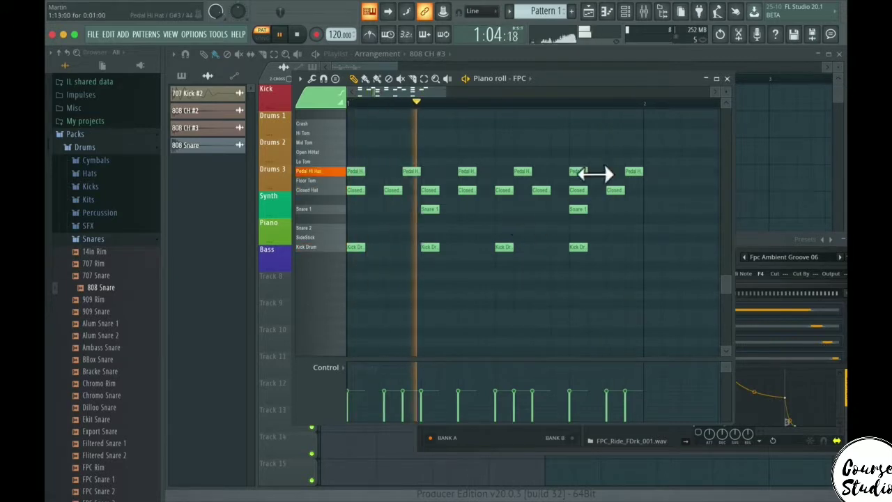
right_click(631, 172)
left_click(610, 171)
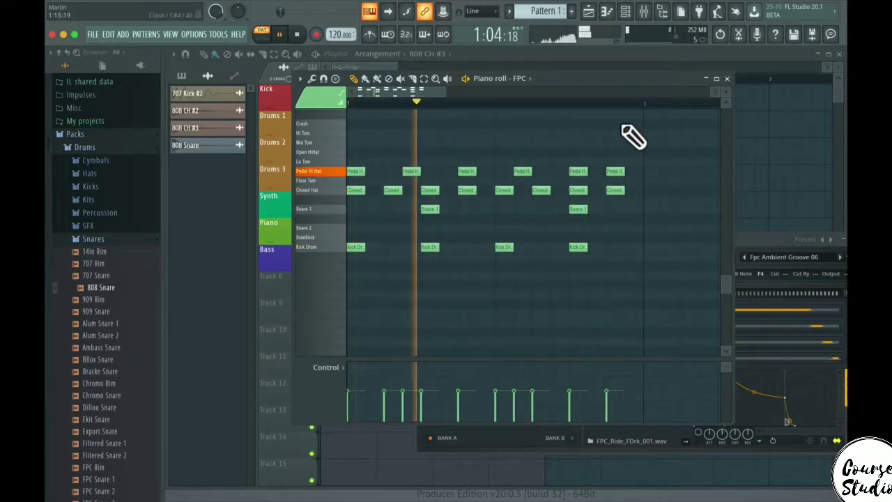
left_click(578, 123)
right_click(576, 122)
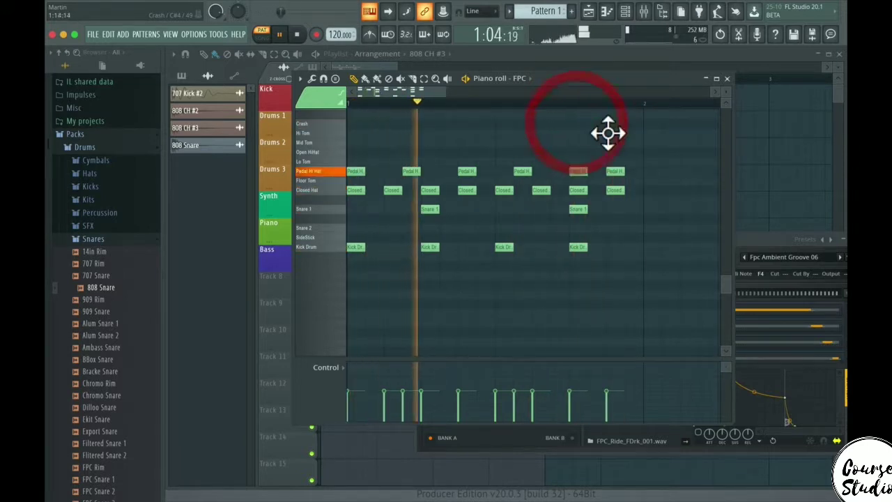
left_click(610, 124)
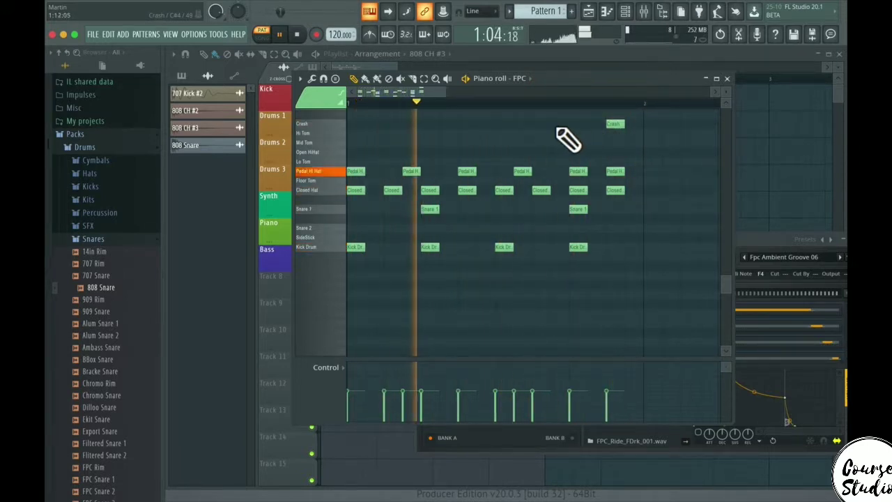
right_click(615, 126)
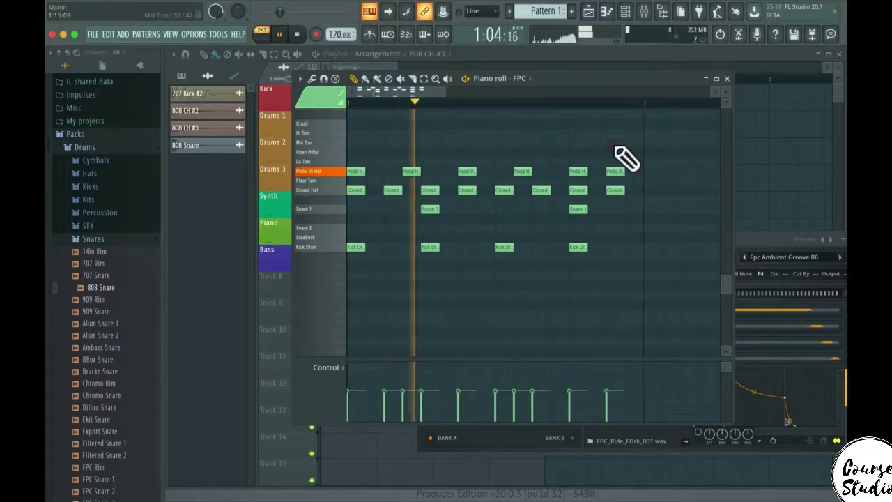
Add an Open HiHat note on step 15 of bar 1 and stop playback.
left_click(614, 151)
right_click(614, 155)
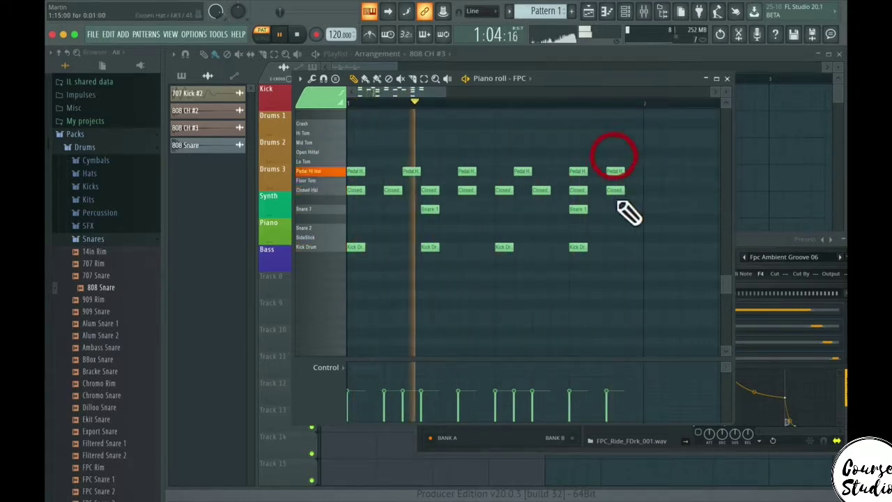
left_click(610, 153)
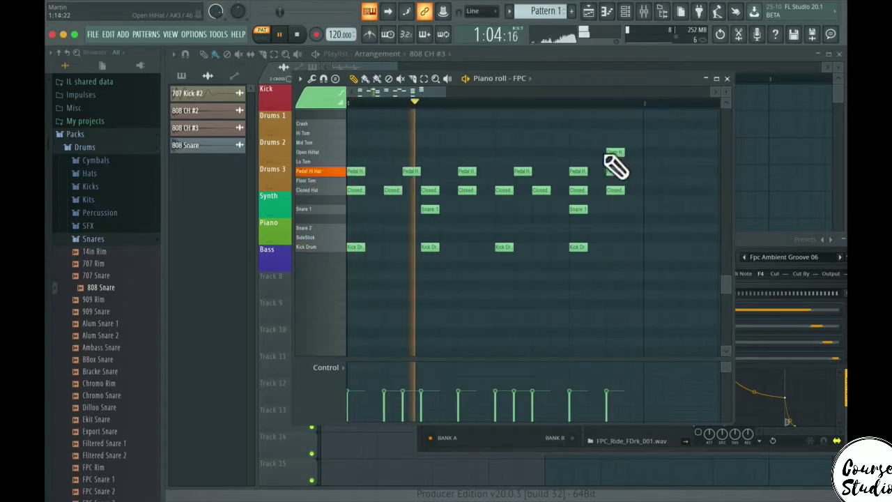
key("space")
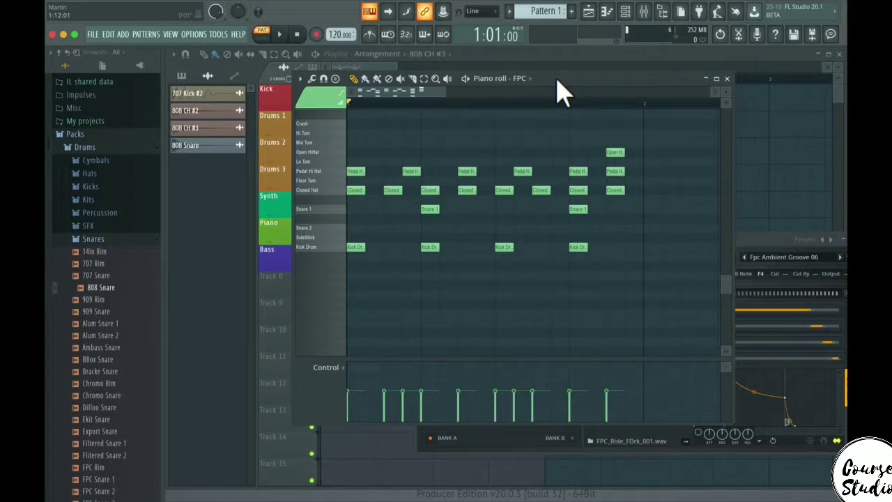
Close the piano roll, channel rack and FPC windows so that only the playlist remains in view.
left_click_drag(568, 98, 532, 123)
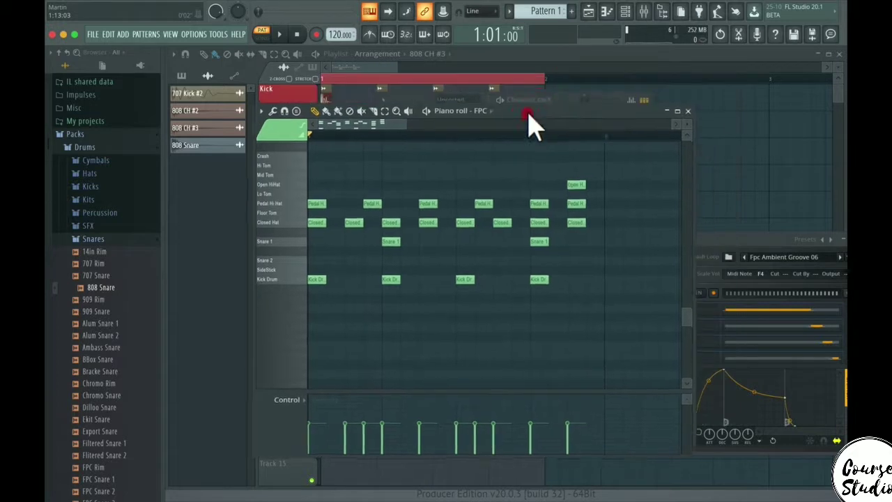
left_click(687, 111)
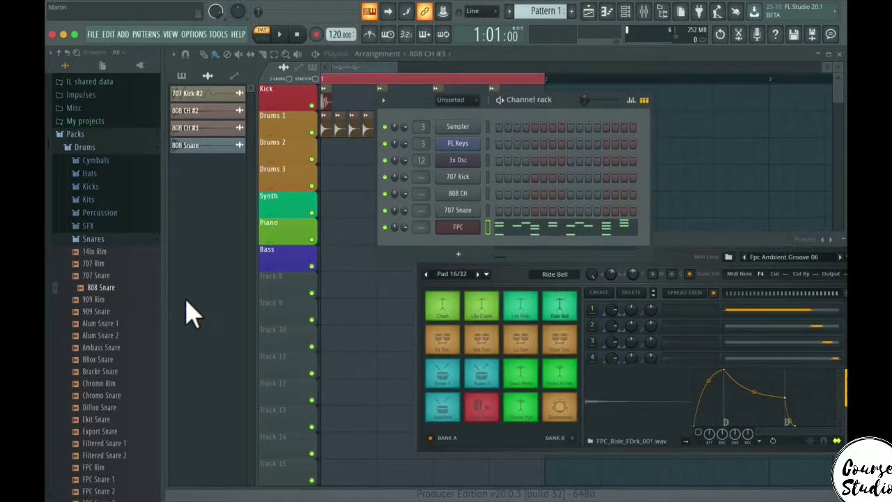
left_click_drag(411, 105, 662, 169)
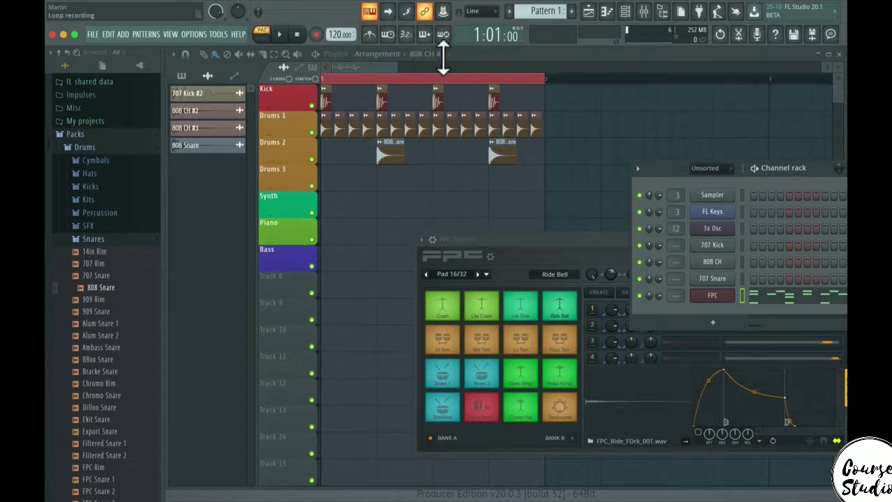
left_click(395, 58)
left_click(472, 50)
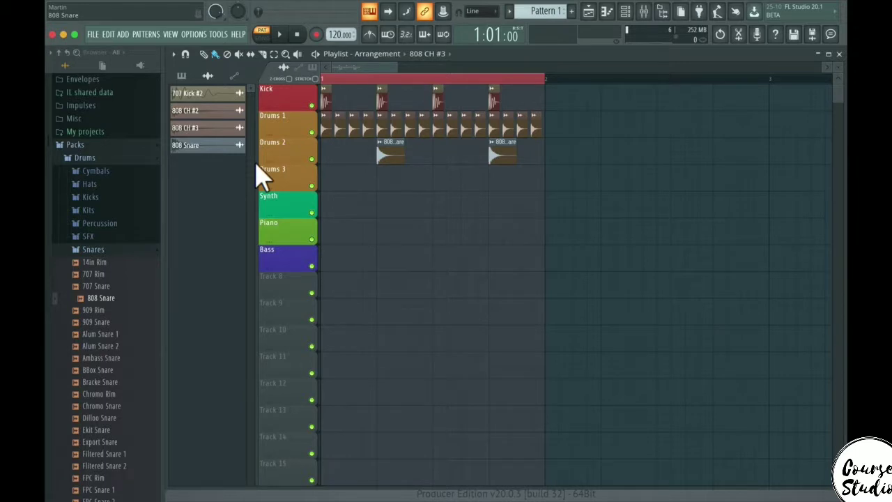
left_click_drag(406, 74, 462, 57)
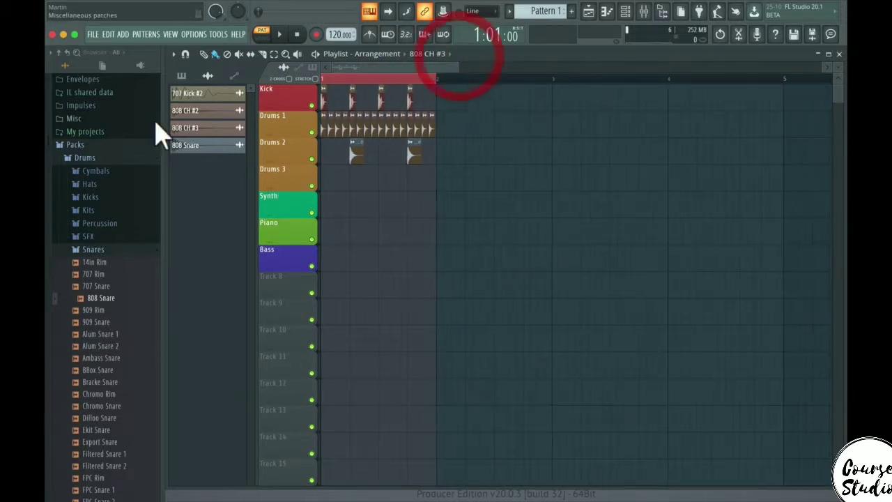
Open the Loops folder in Packs and preview the DL Buried, DL Electron, DL Home and DL Sidestep loops.
left_click(94, 160)
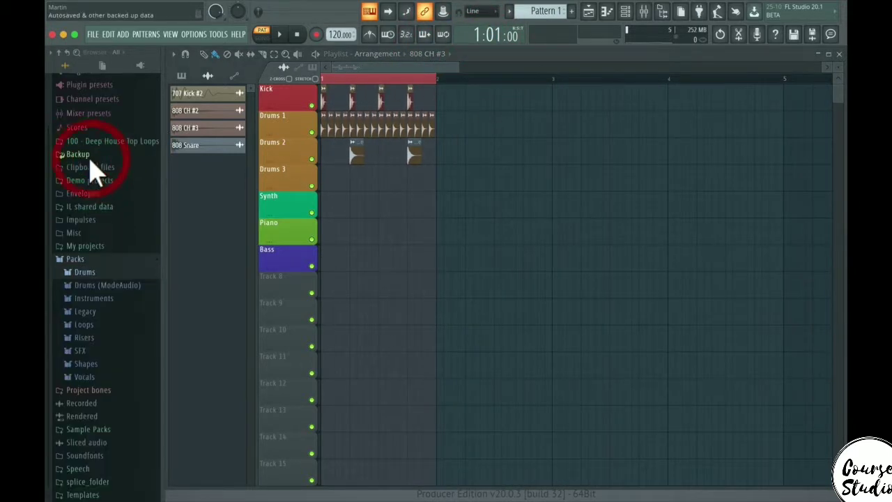
left_click(95, 327)
scroll(102, 335, "down", 5)
scroll(101, 334, "up", 4)
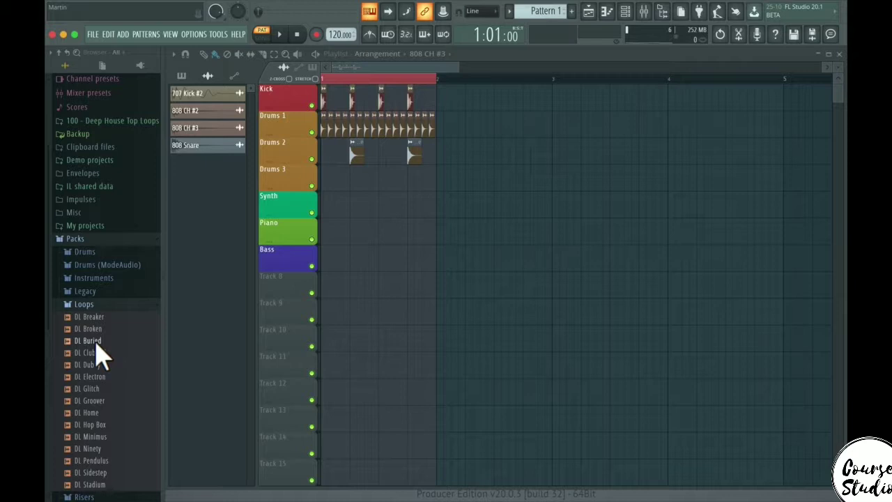
left_click(95, 342)
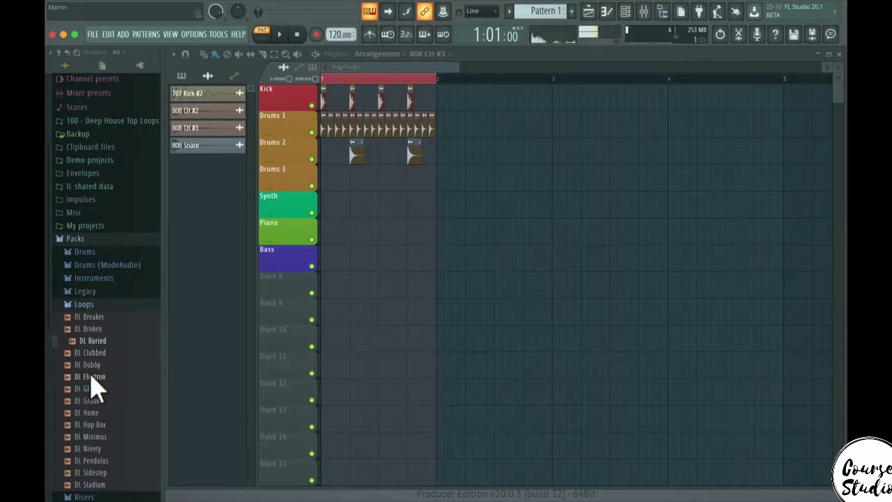
left_click(93, 380)
left_click(96, 413)
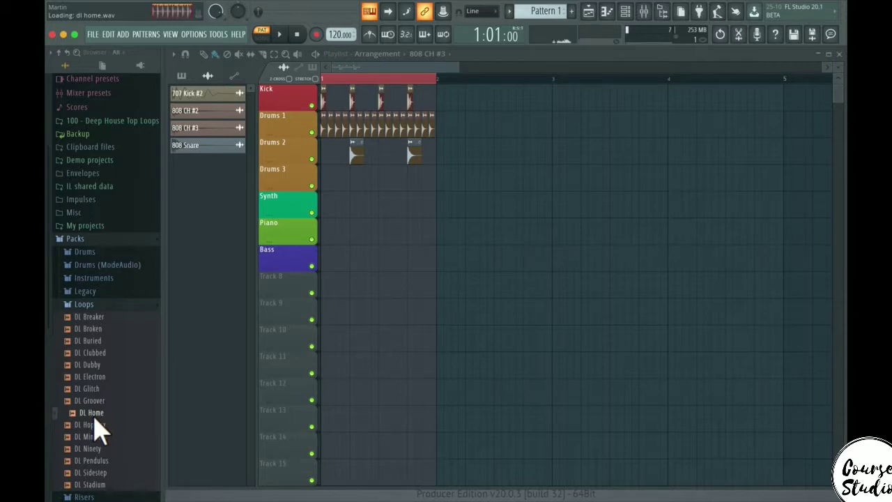
left_click(94, 472)
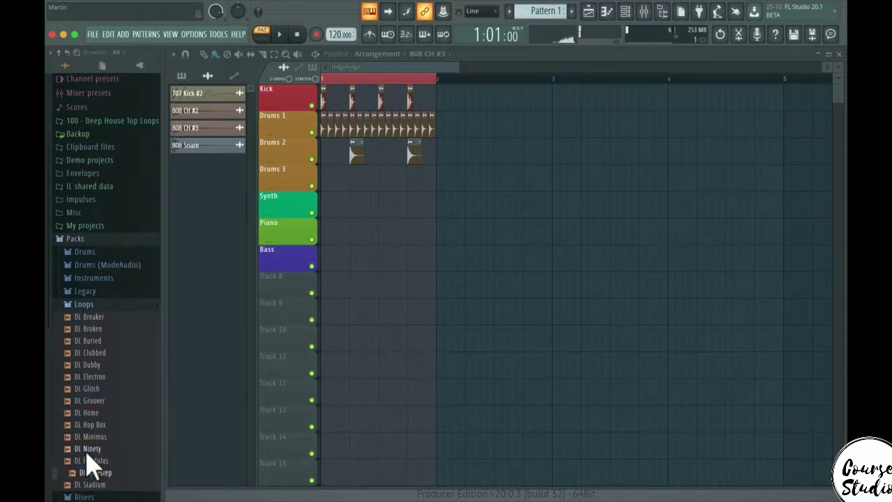
Preview the DL Breaker loop and place it on the Drums 3 track starting at bar 1.
left_click(104, 319)
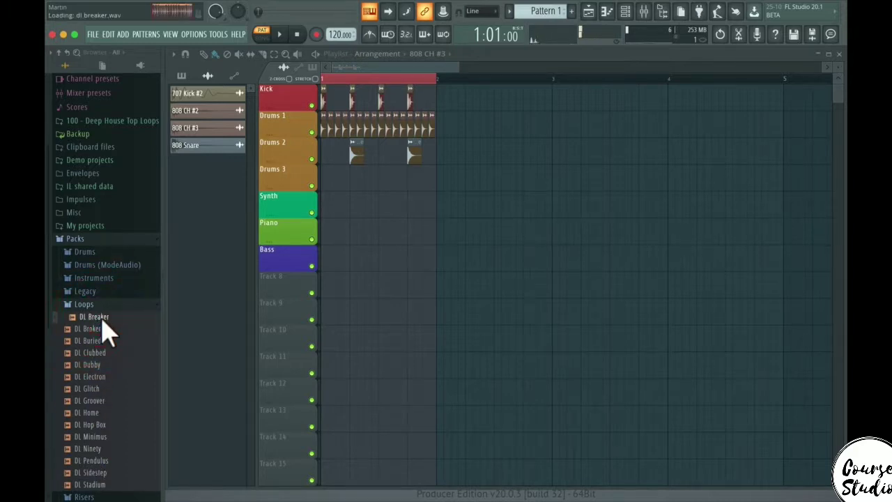
left_click_drag(98, 325, 352, 182)
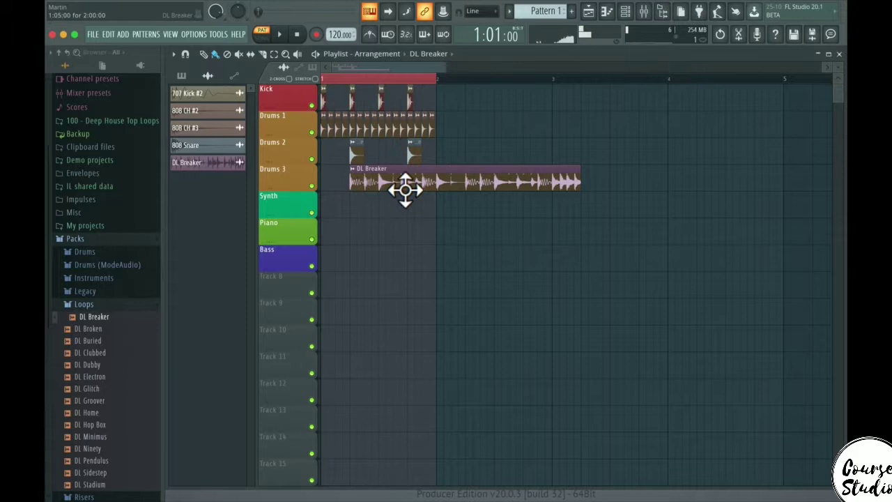
left_click_drag(417, 180, 365, 184)
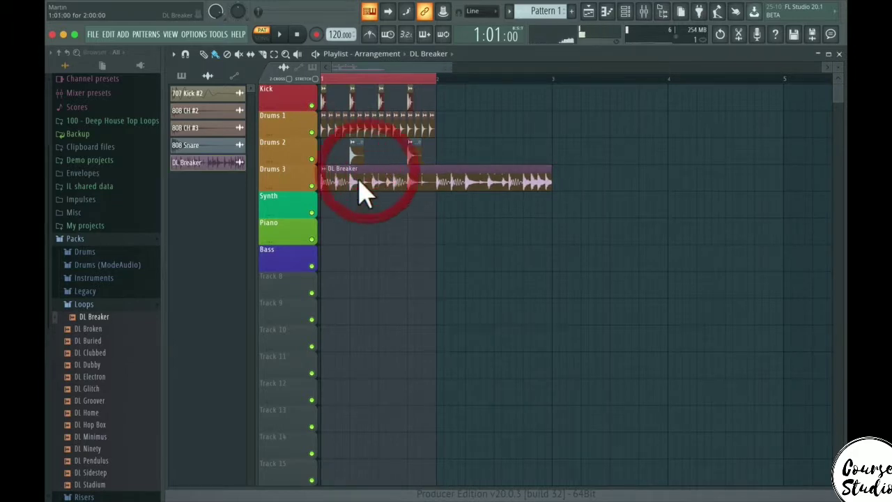
Switch playback to song mode and mute the Kick, Drums 1 and Drums 2 tracks.
left_click(262, 33)
left_click(311, 105)
left_click(311, 132)
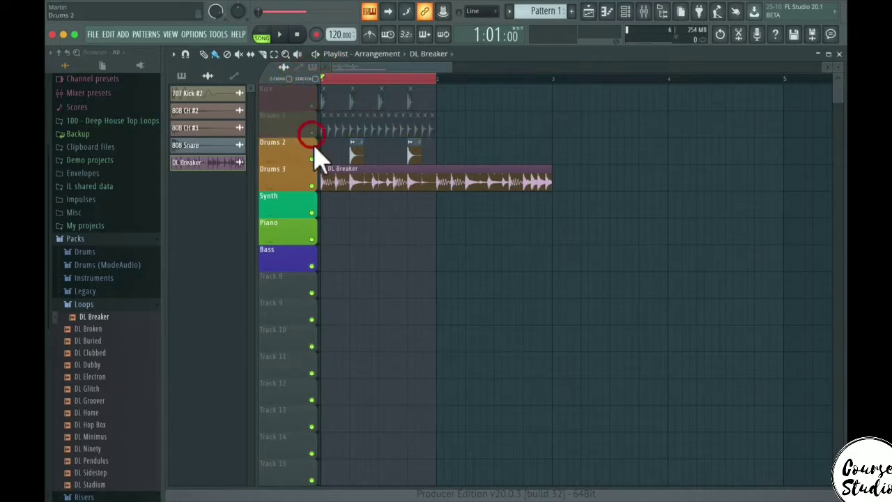
left_click(311, 159)
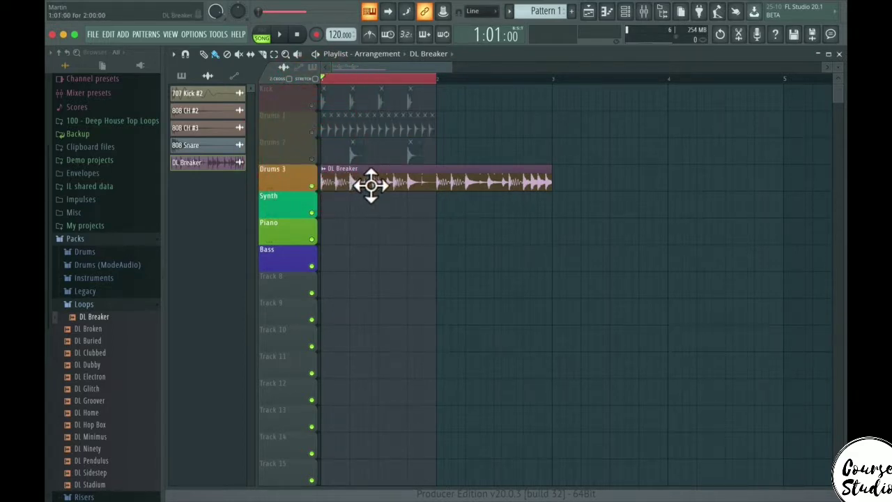
Play the DL Breaker loop briefly and clear the time selection in the playlist.
key("space")
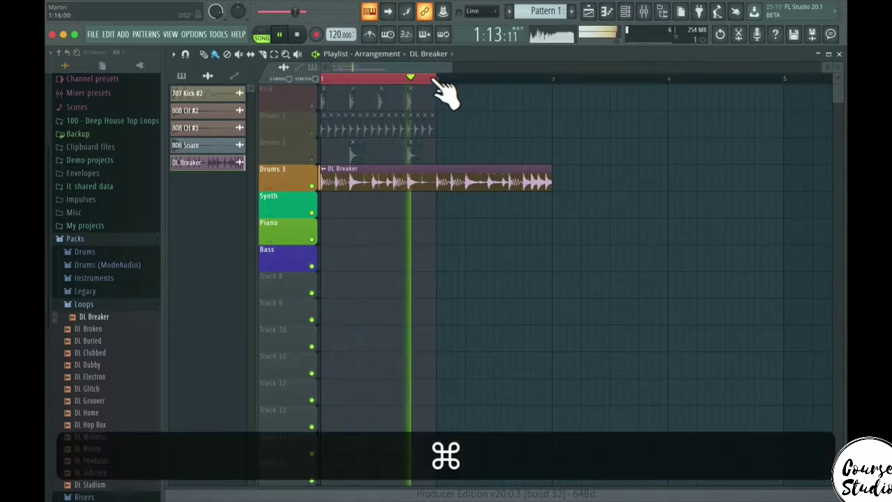
left_click_drag(433, 80, 550, 80)
key("space")
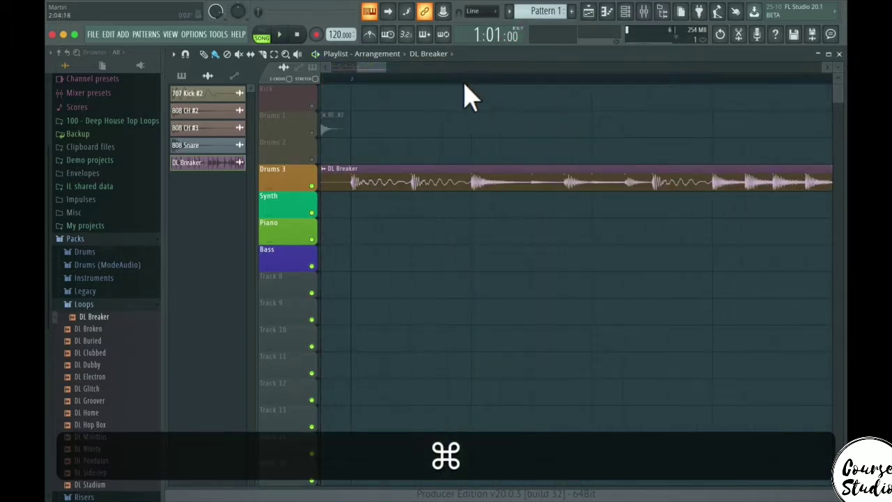
right_click(460, 91, "super")
Play the DL Breaker clip and look at its sample settings, closing them and stopping playback at the end.
key("space")
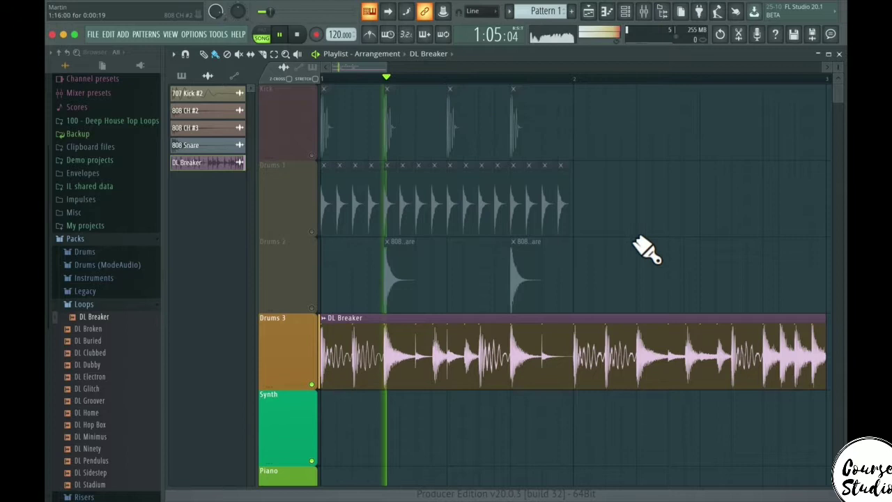
double_click(583, 334)
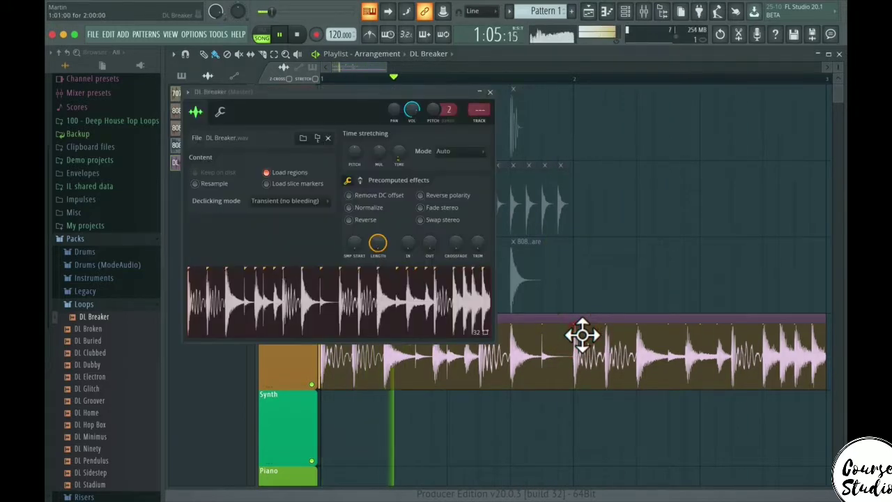
left_click_drag(391, 272, 378, 334)
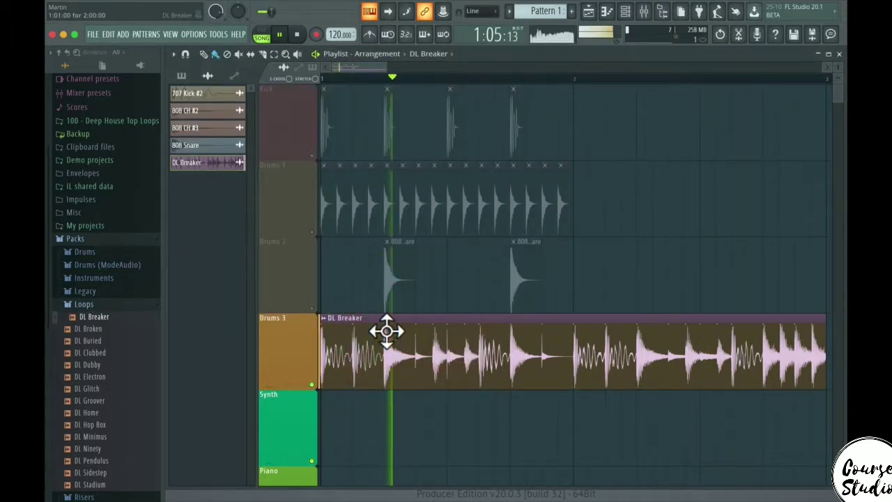
key("space")
Slice the DL Breaker clip on Drums 3 right after its first kick hit, half a beat into bar 1.
left_click(387, 332, "ctrl")
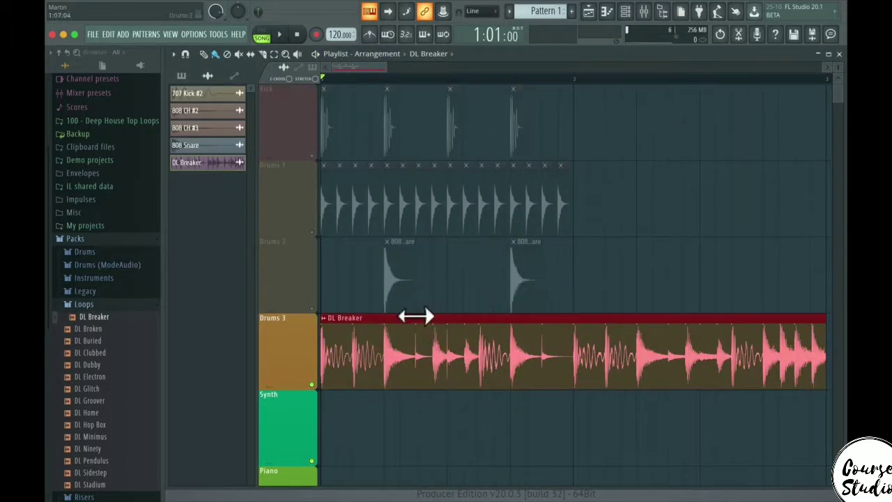
left_click(263, 55)
left_click_drag(352, 321, 353, 389)
left_click(378, 333)
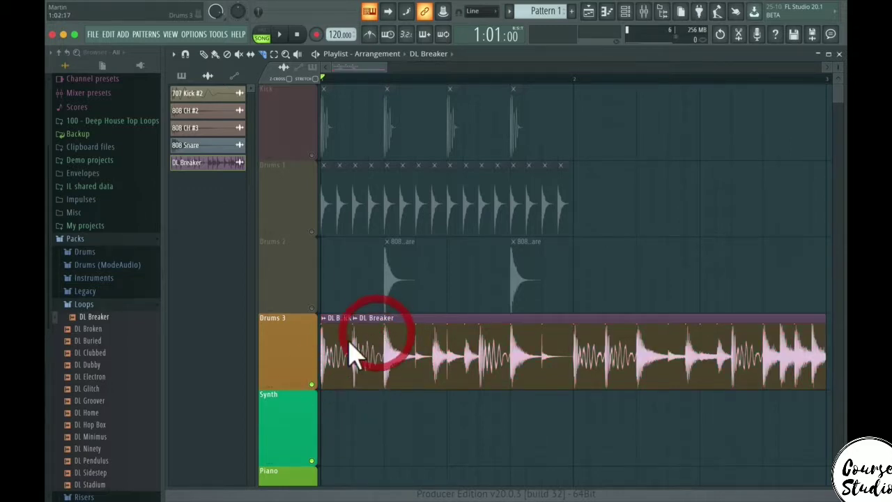
left_click_drag(385, 315, 385, 317)
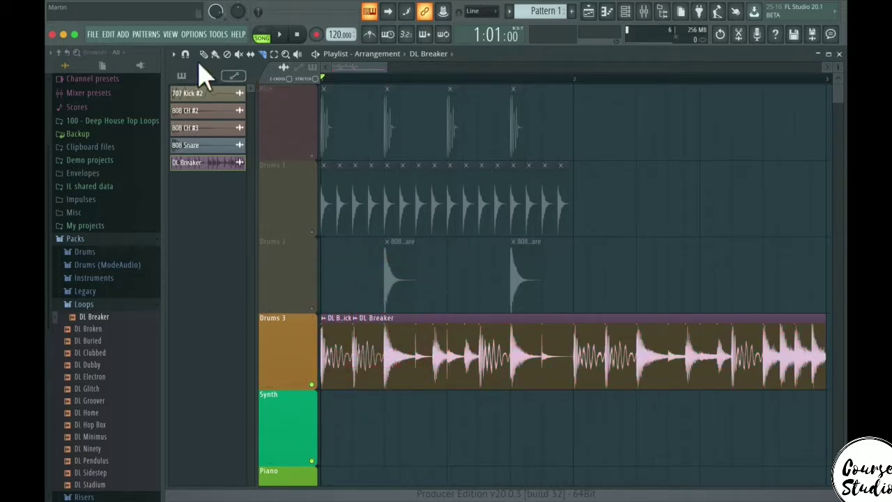
Delete the rest of the DL Breaker clip after the kick slice on Drums 3 and play the slice.
left_click(202, 54)
right_click(385, 328)
key("space")
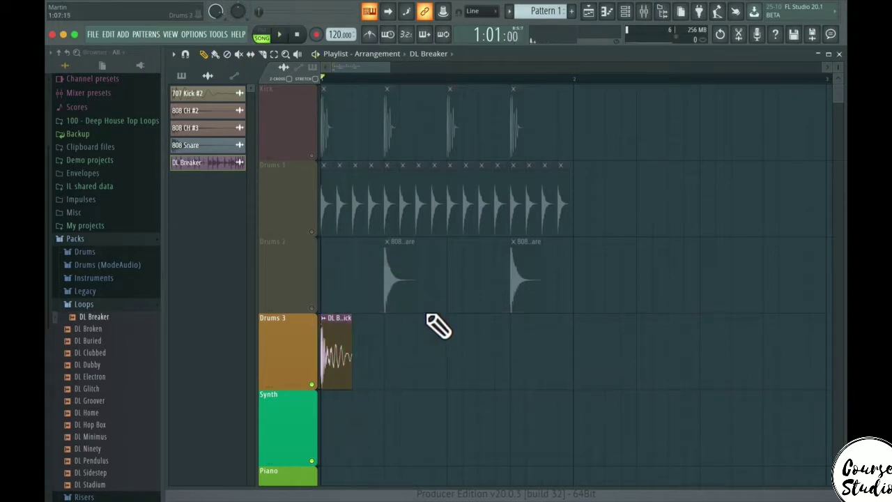
key("space")
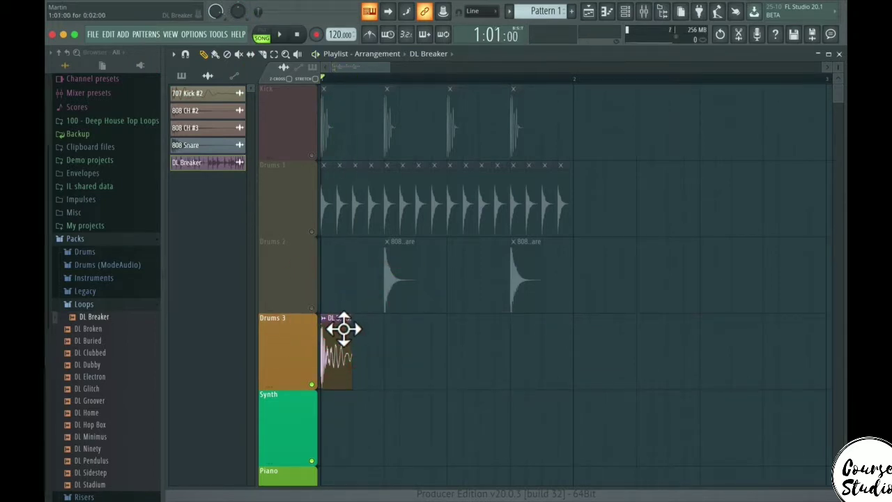
Add copies of the kick slice on beats 2, 3 and 4 of the Drums 3 track and play them back.
left_click(392, 328)
key("space")
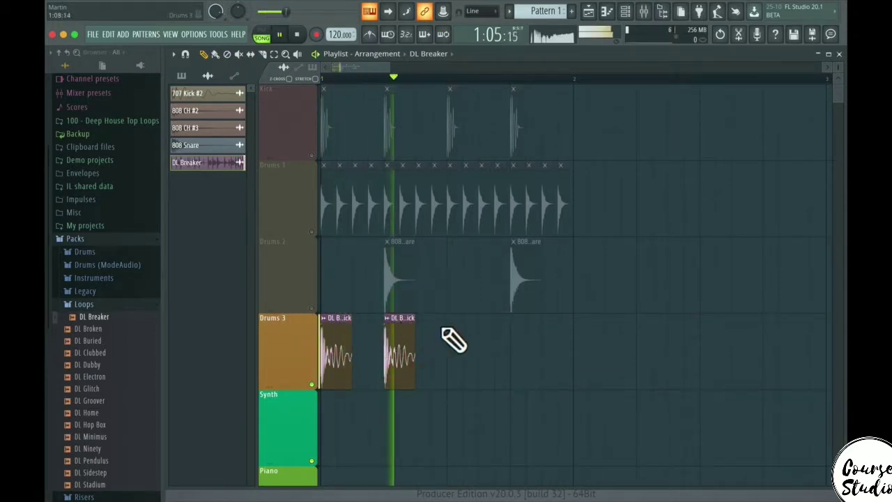
left_click(454, 327)
left_click(516, 326)
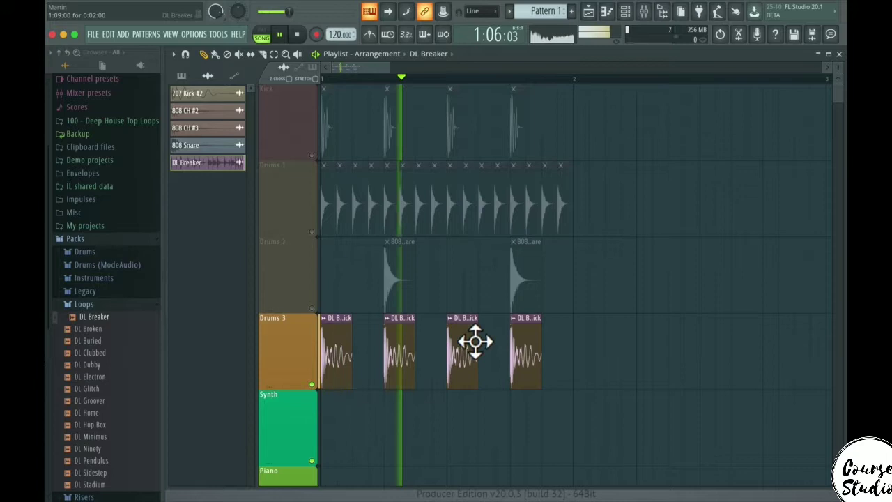
key("space")
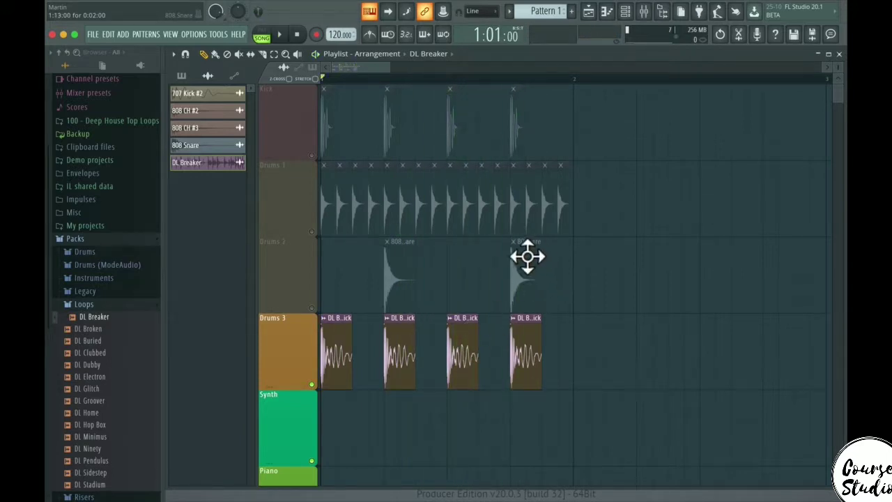
Unmute the Drums 2 track and delete both 808 Snare clips from it.
left_click(295, 253)
left_click(312, 307)
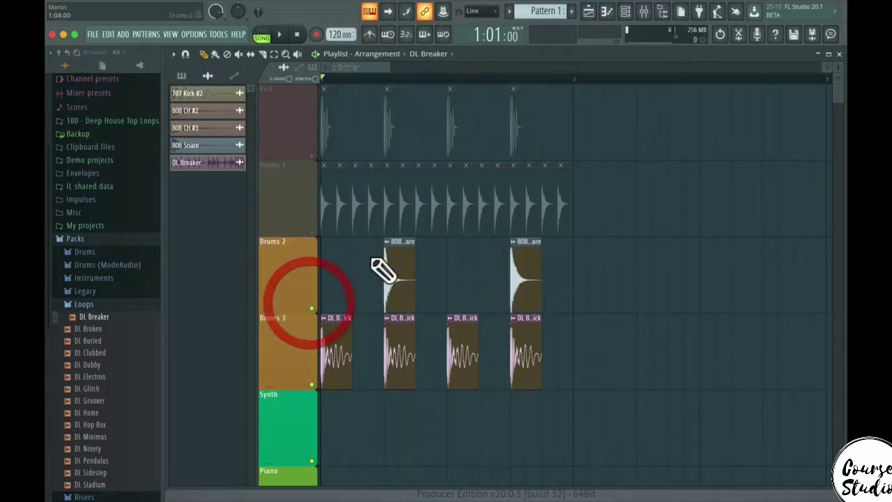
right_click(404, 260)
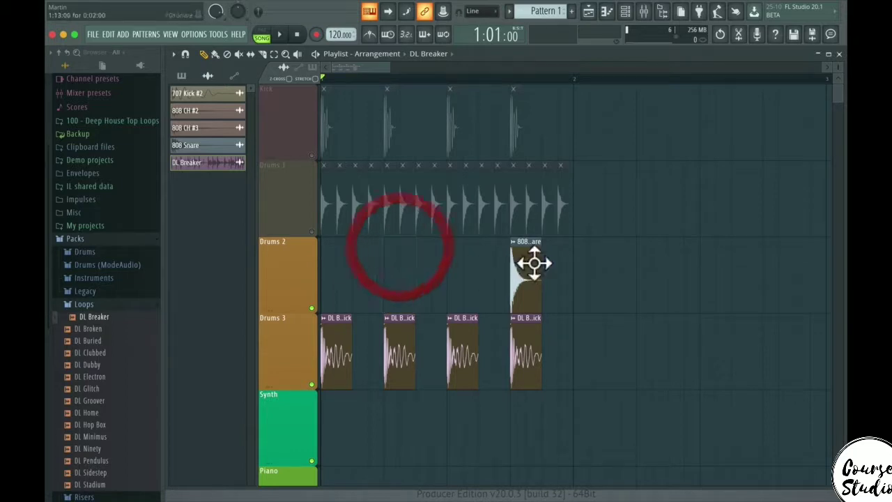
right_click(529, 258)
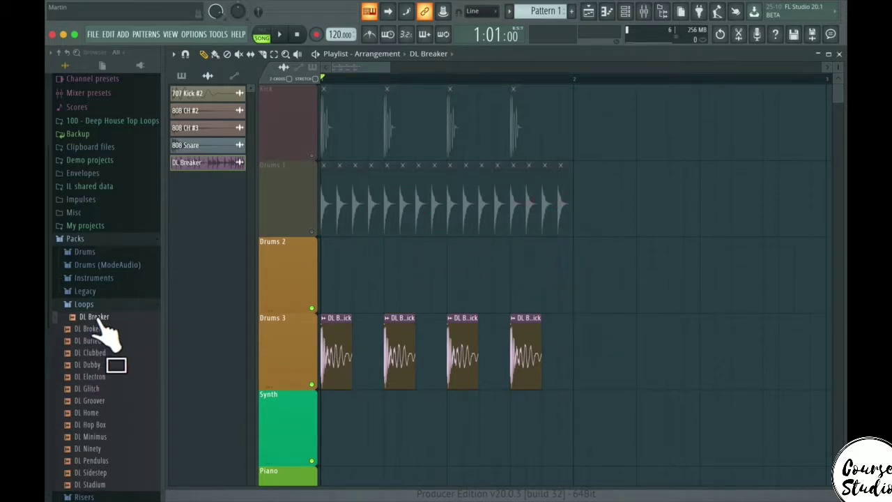
Place another DL Breaker loop on the Drums 2 track at the start of bar 1 and play it.
left_click_drag(97, 317, 339, 259)
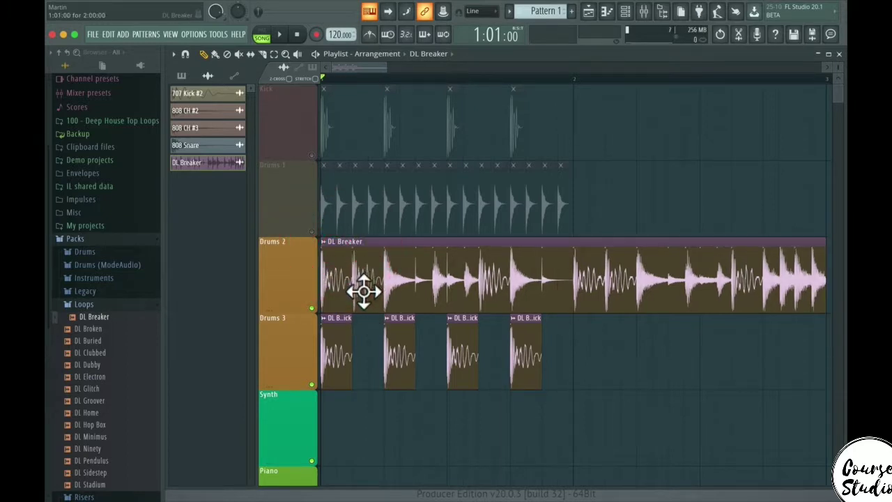
key("space")
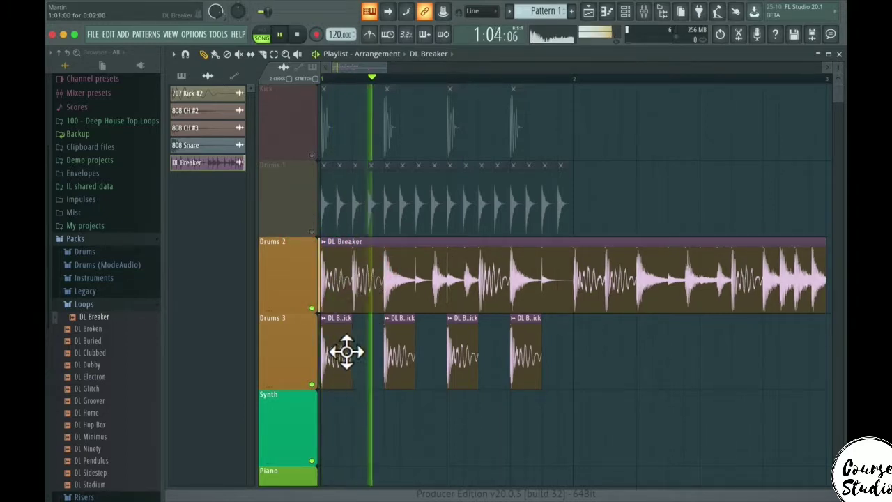
key("space")
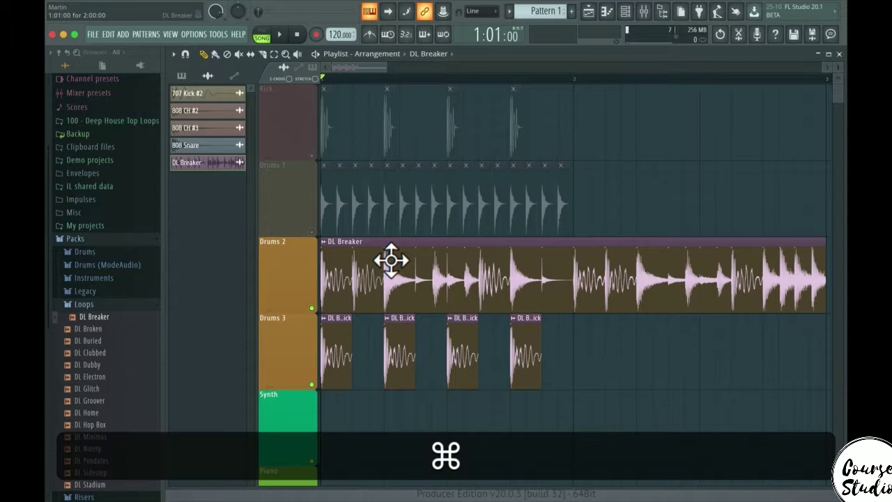
Slice the DL Breaker clip on Drums 2 at beat 2 and an eighth note after it to isolate the snare hit.
left_click(263, 55)
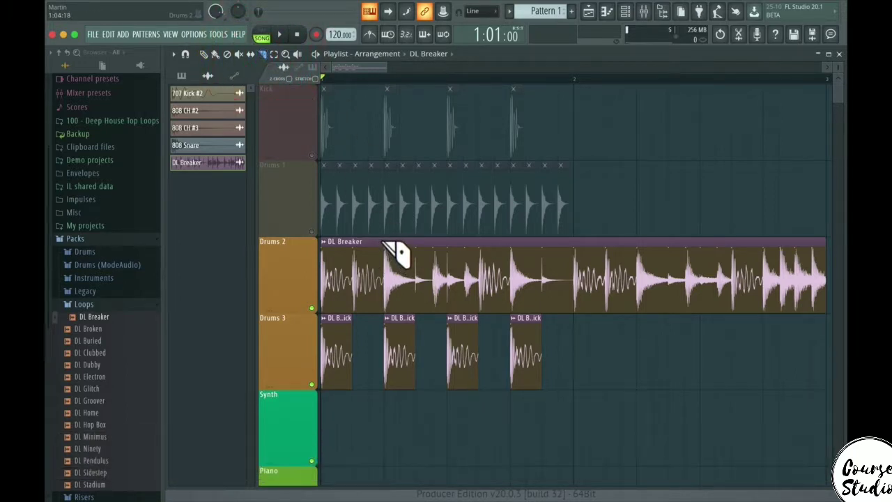
left_click(384, 272)
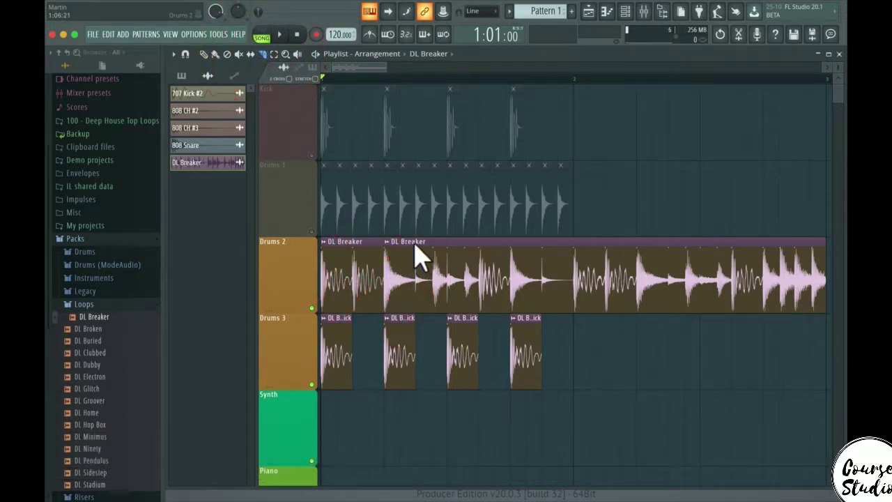
left_click_drag(412, 254, 416, 279)
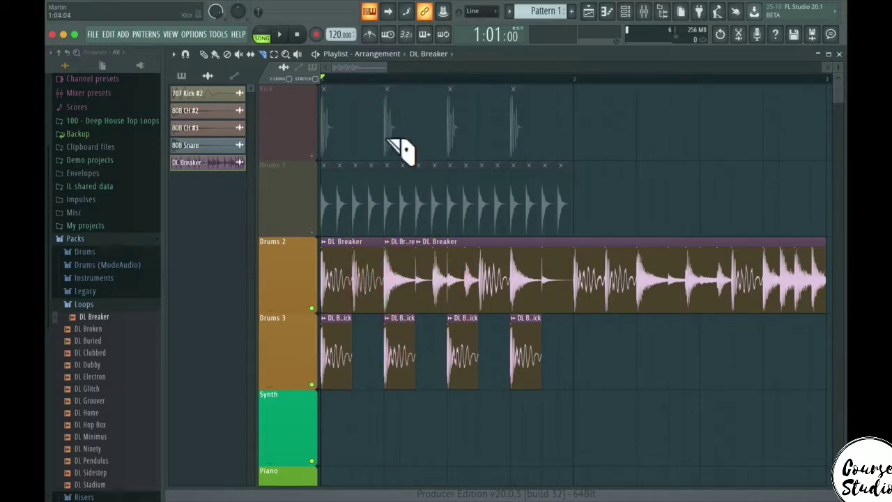
Mute the Drums 3 track and play the sliced DL Breaker loop on Drums 2 by itself.
left_click(312, 384)
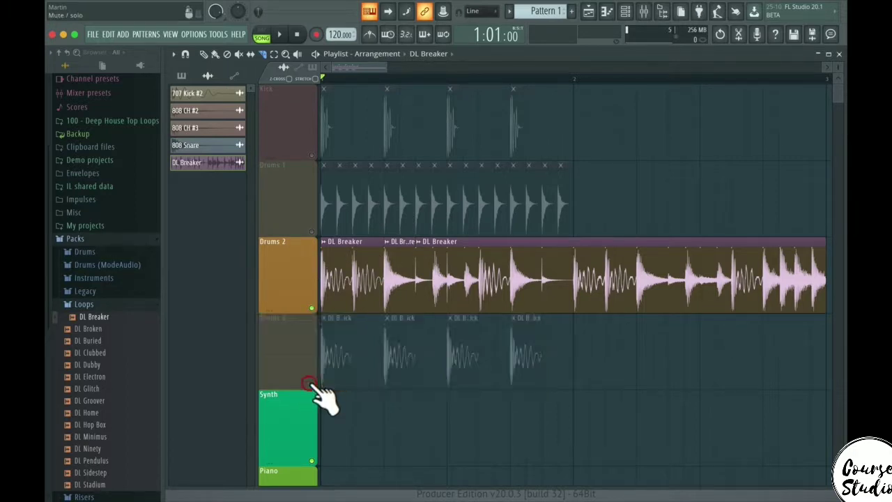
key("space")
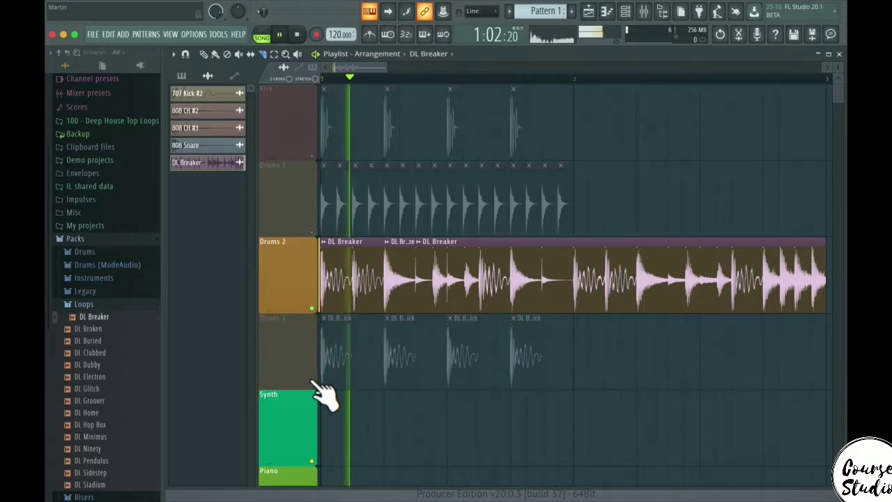
key("space")
key("space")
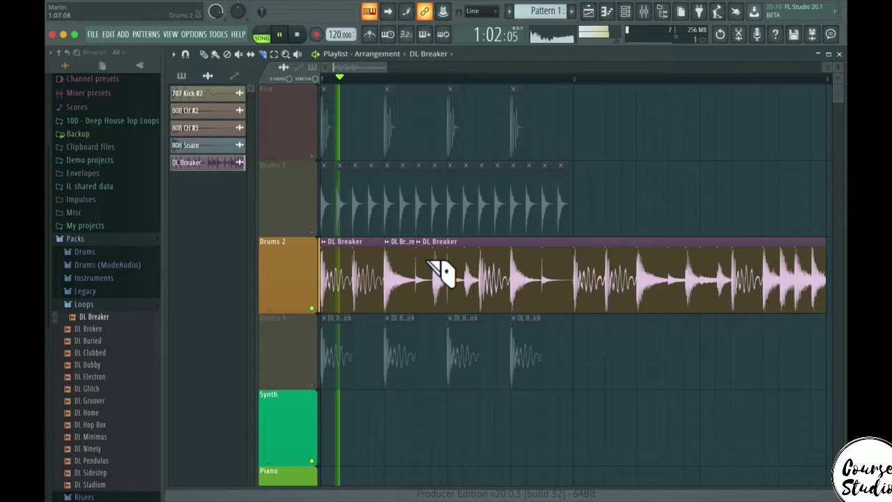
key("space")
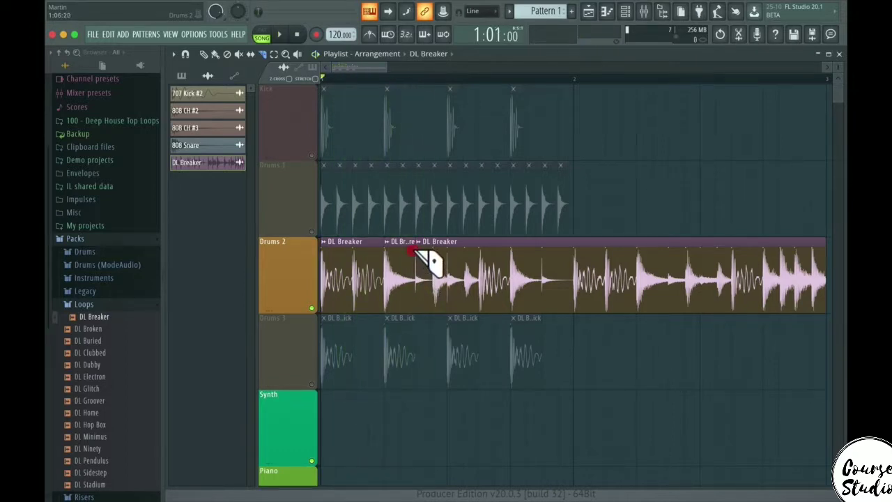
Slice the Drums 2 clip one sixteenth note after the snare slice's end to isolate the hi-hat hit.
left_click_drag(412, 251, 414, 295)
left_click_drag(432, 253, 432, 293)
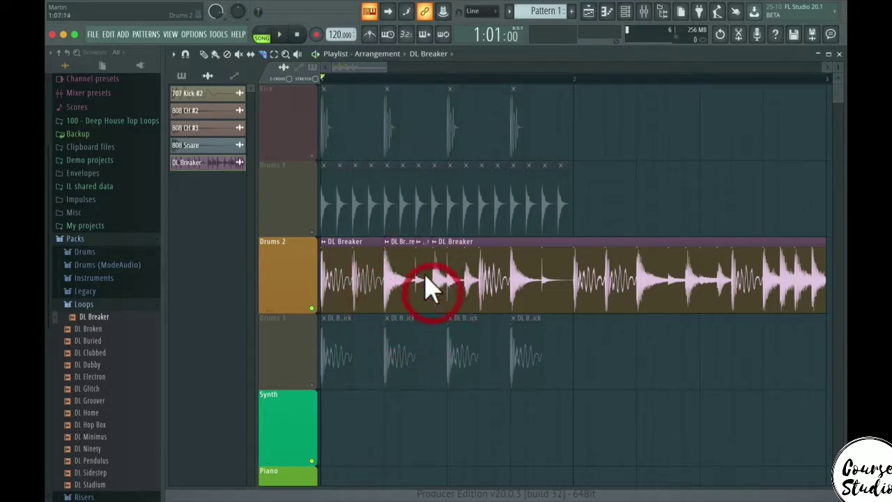
left_click(458, 258)
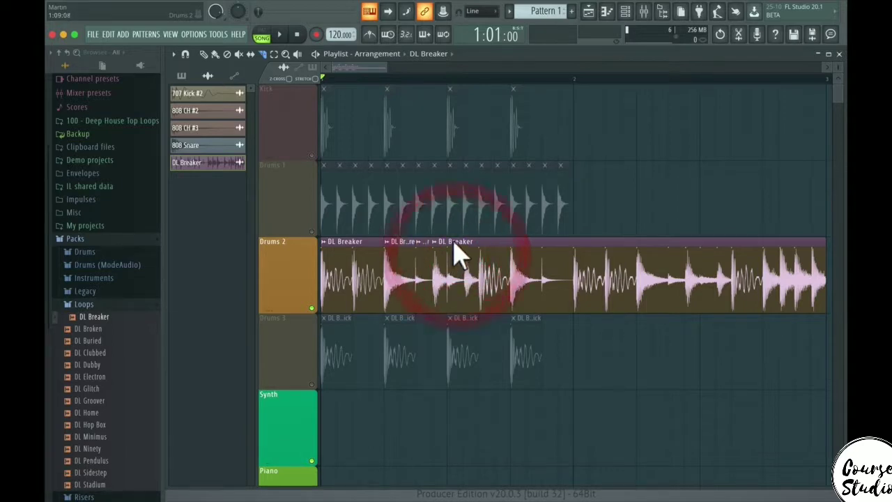
Delete the parts of the DL Breaker loop before the snare slice and after the hi-hat slice on Drums 2.
left_click(207, 54)
right_click(548, 274)
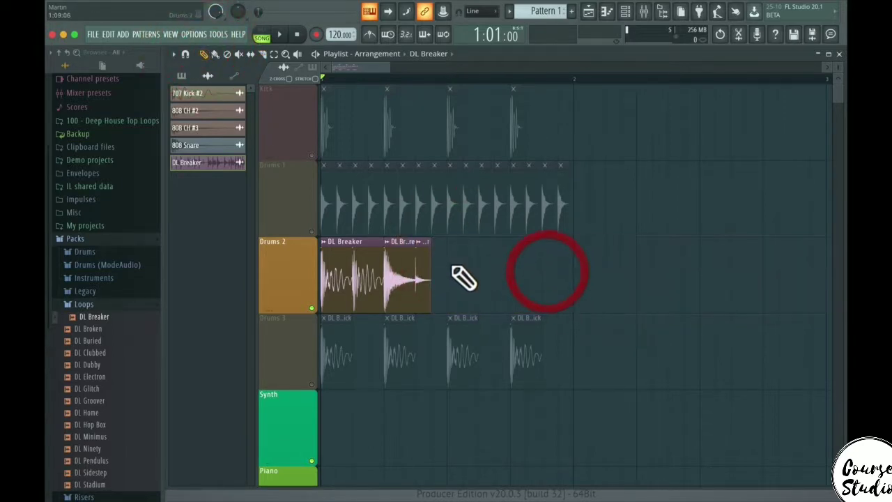
right_click(367, 256)
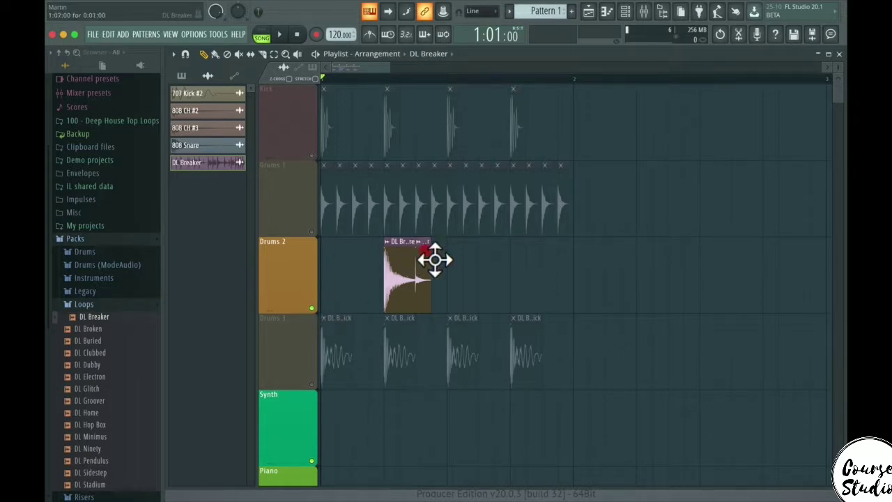
Move the hi-hat slice to the start of bar 1 on Drums 2 and add a copy an eighth note after it.
left_click_drag(435, 260, 347, 261)
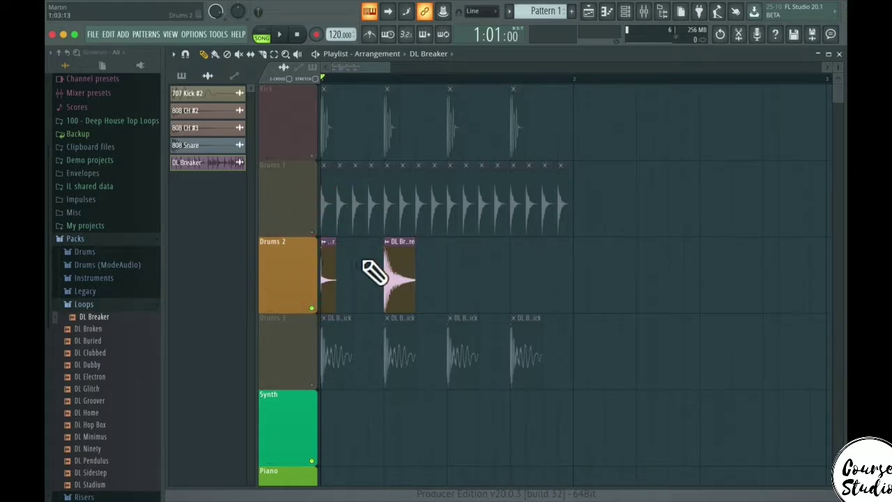
left_click(363, 261)
left_click_drag(402, 265, 404, 289)
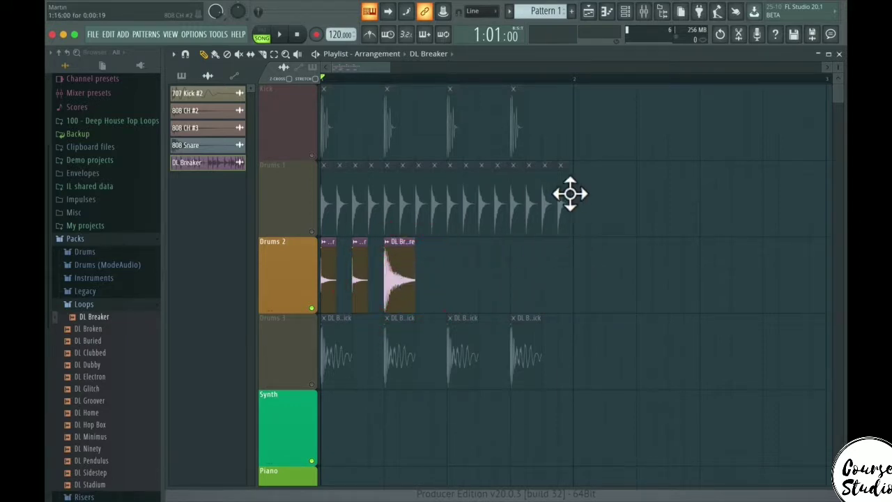
Unmute Drums 1 and replace its 808 CH clips with hi-hat slices on every eighth note of bar 1, clearing the hi-hat slices from Drums 2.
mouse_move(570, 180)
left_mouse_down()
mouse_move(508, 170)
mouse_move(320, 178)
left_mouse_up()
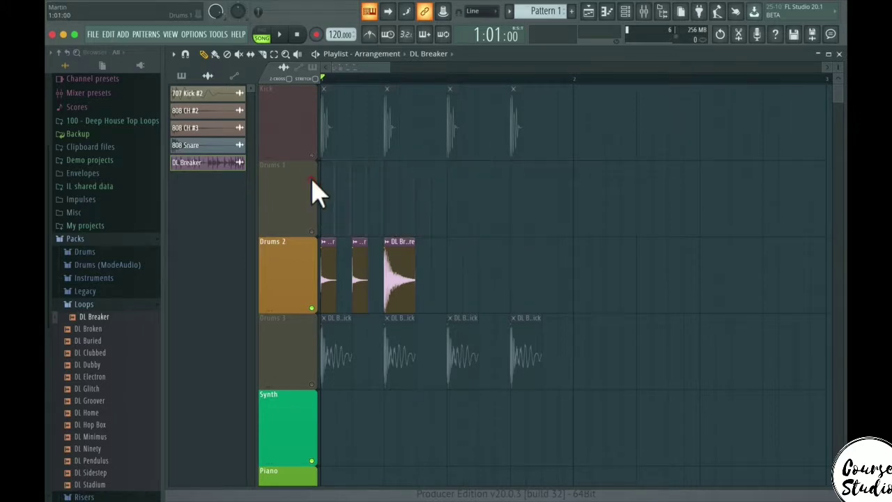
left_click(312, 231)
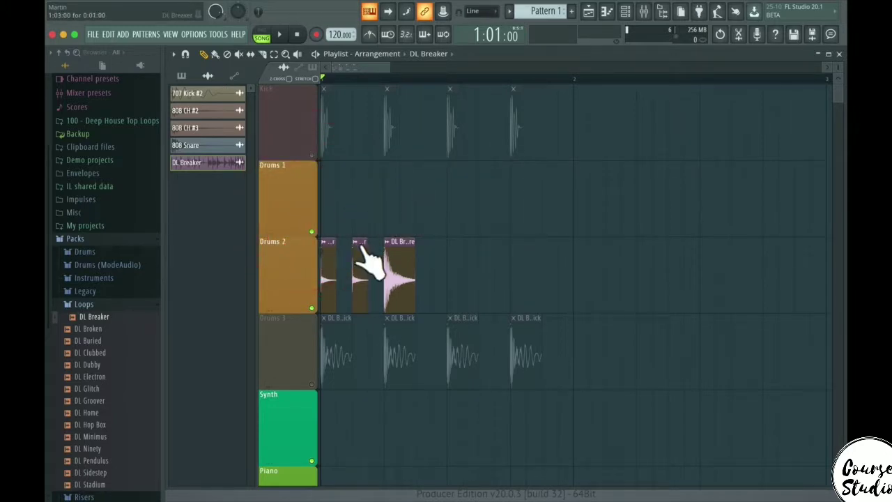
left_click(355, 242)
left_click(344, 265)
left_click_drag(360, 264, 321, 191)
mouse_move(329, 271)
left_mouse_down()
mouse_move(365, 192)
mouse_move(562, 183)
mouse_move(551, 184)
left_mouse_up()
Add a copy of the snare slice on beat 4 of the Drums 2 track.
left_click(403, 267)
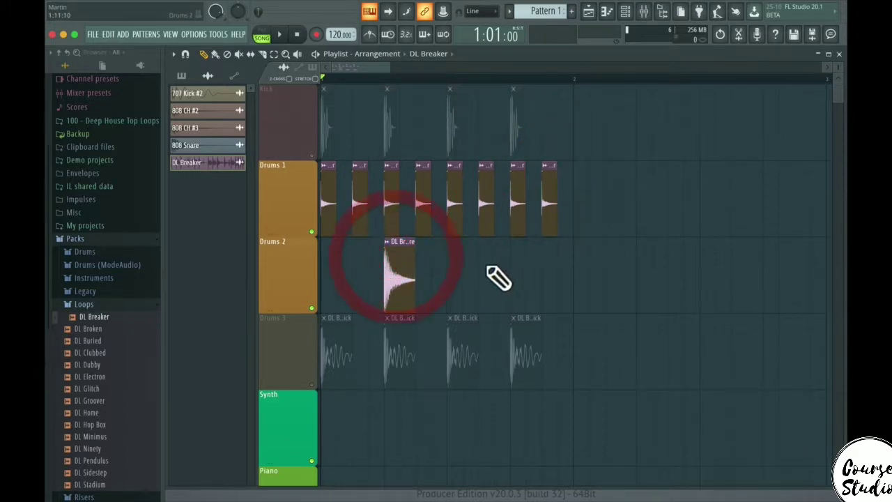
left_click(514, 268)
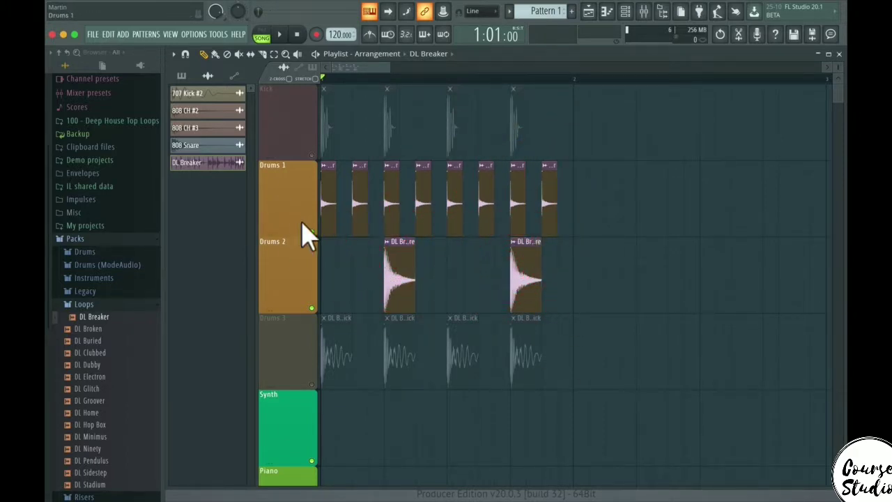
Unmute the Drums 3 track, select bar 1 as the loop range and play the beat.
left_click(312, 384)
key("space")
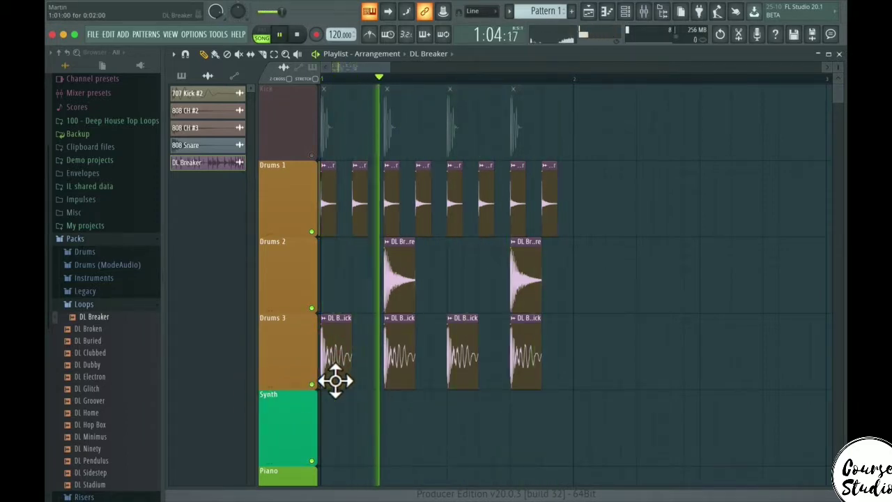
key("space")
left_click_drag(326, 78, 570, 95)
key("space")
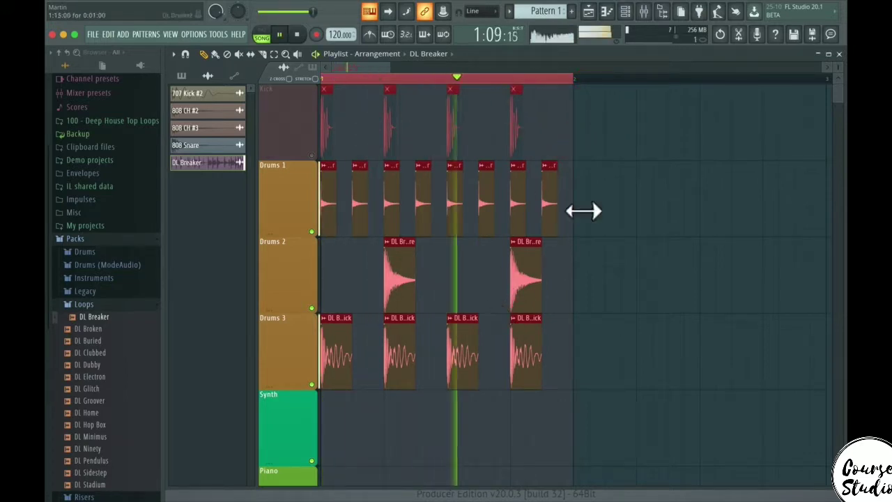
Add a snare slice on step 16 of Drums 2 and hi-hat slices on steps 14 and 16 of Drums 1, and stop playback.
left_click(571, 190)
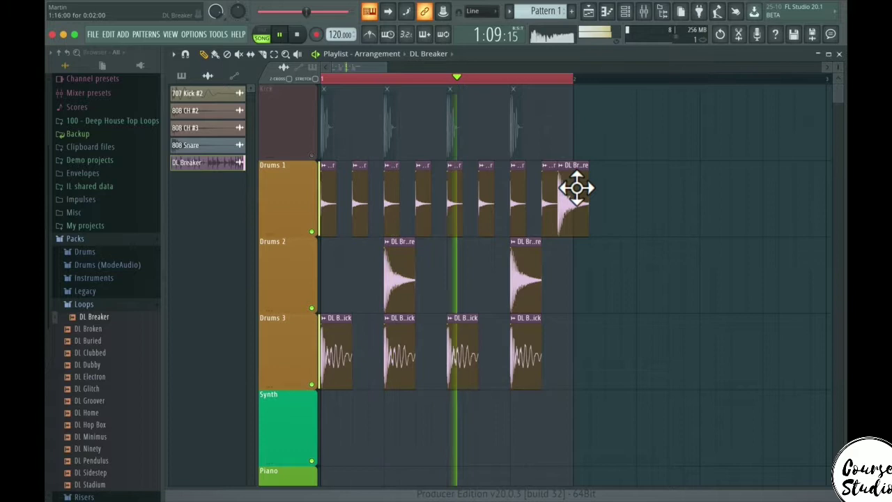
left_click_drag(577, 186, 567, 259)
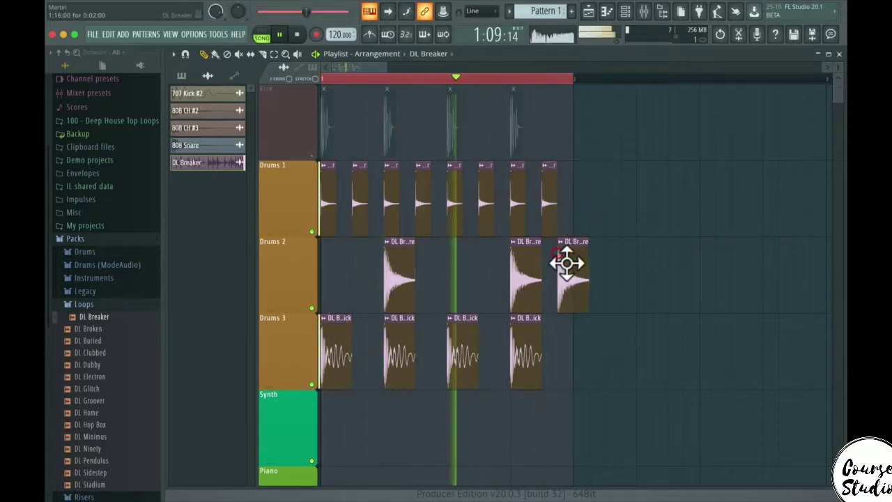
left_click(569, 194)
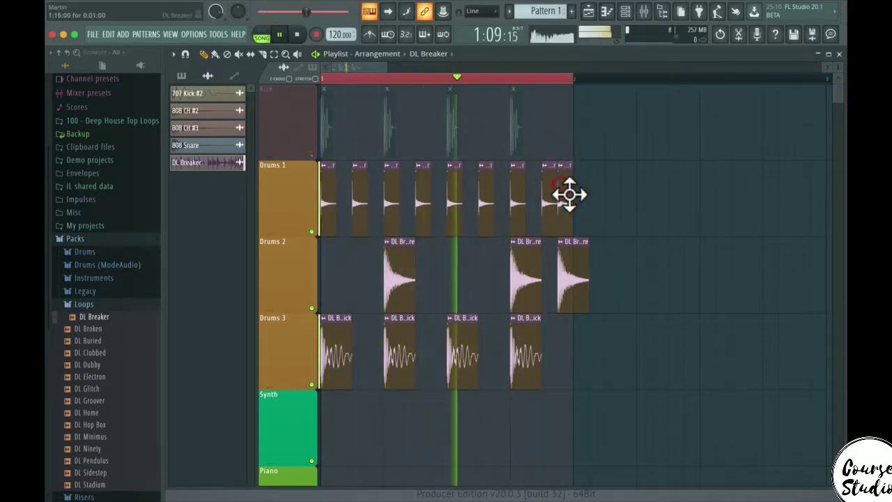
left_click(537, 193)
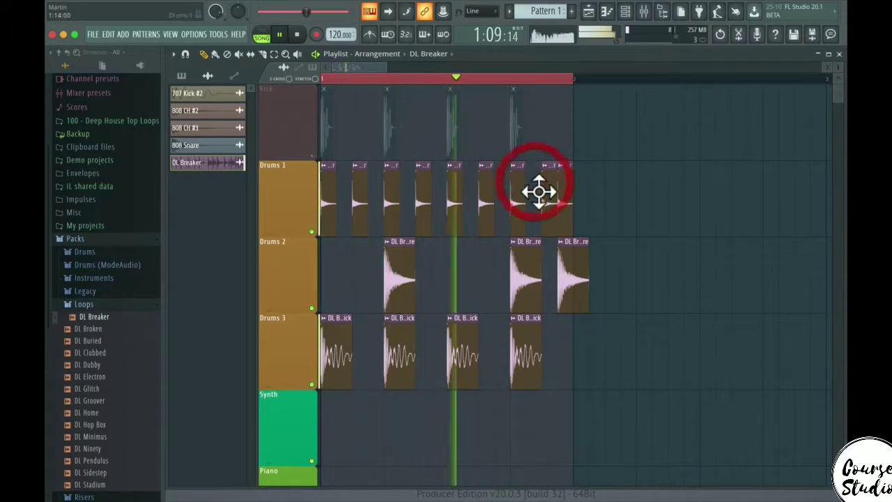
left_click(522, 193)
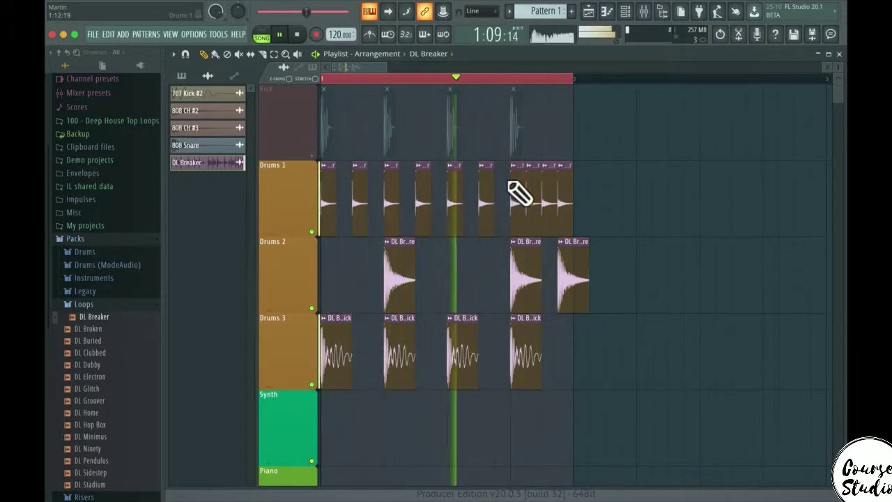
key("space")
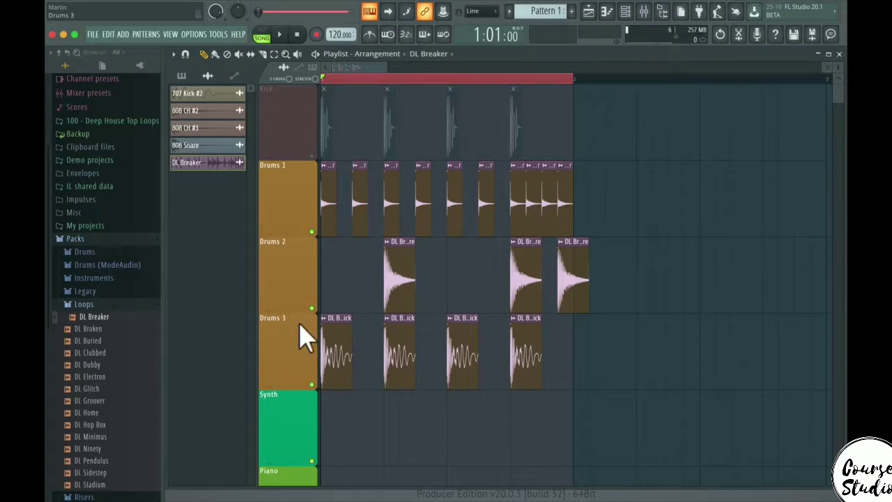
scroll(393, 328, "down", 5)
scroll(392, 328, "up", 5)
scroll(390, 323, "down", 5)
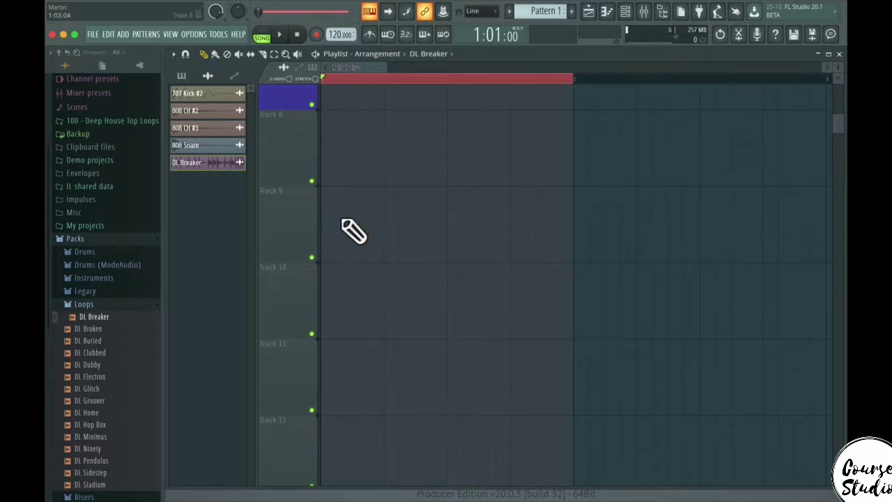
scroll(370, 235, "up", 5)
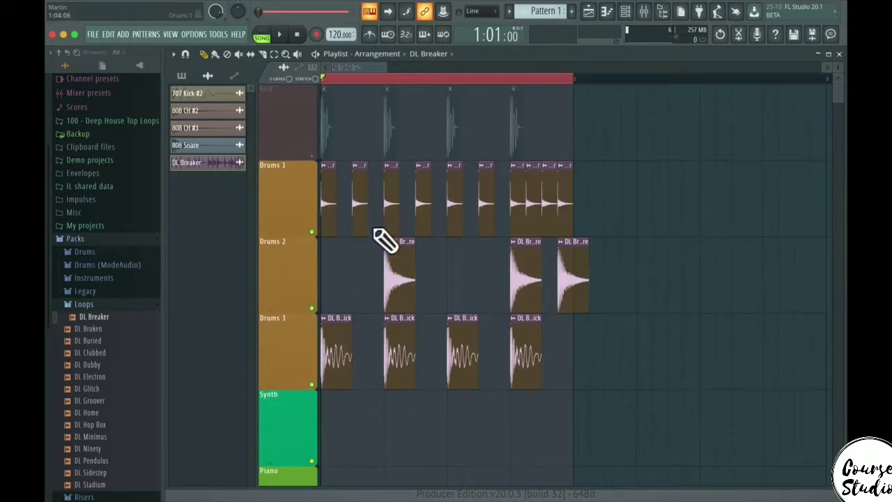